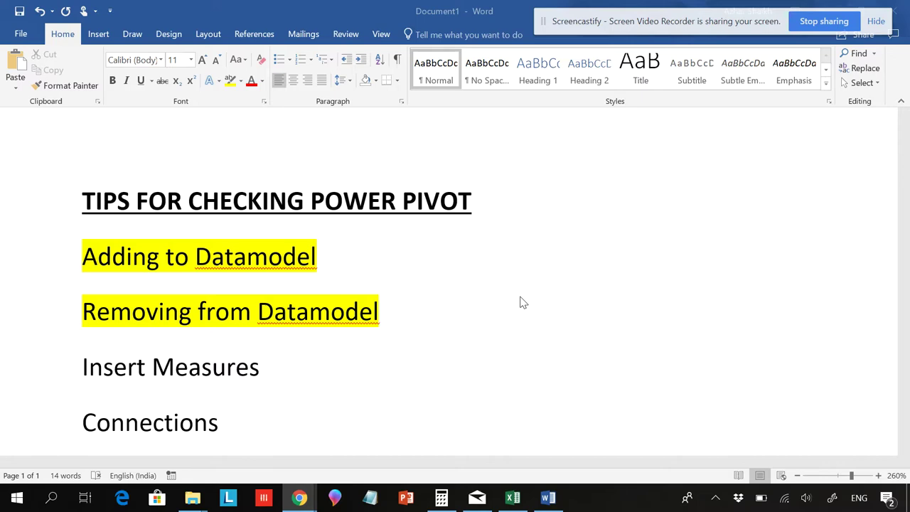
Step: Switch to the break-even workbook in Excel, look over both sheets and select a cell in the Data Entry table
click(523, 503)
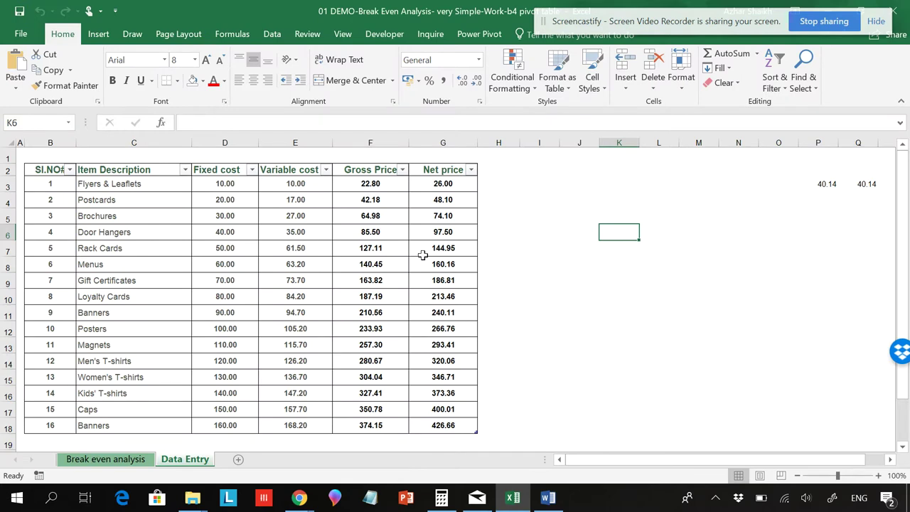
click(139, 460)
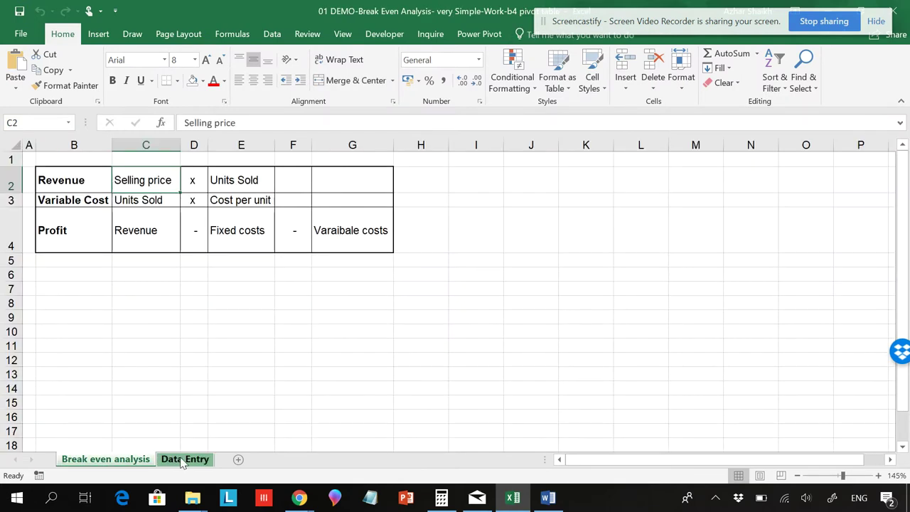
click(183, 459)
click(288, 249)
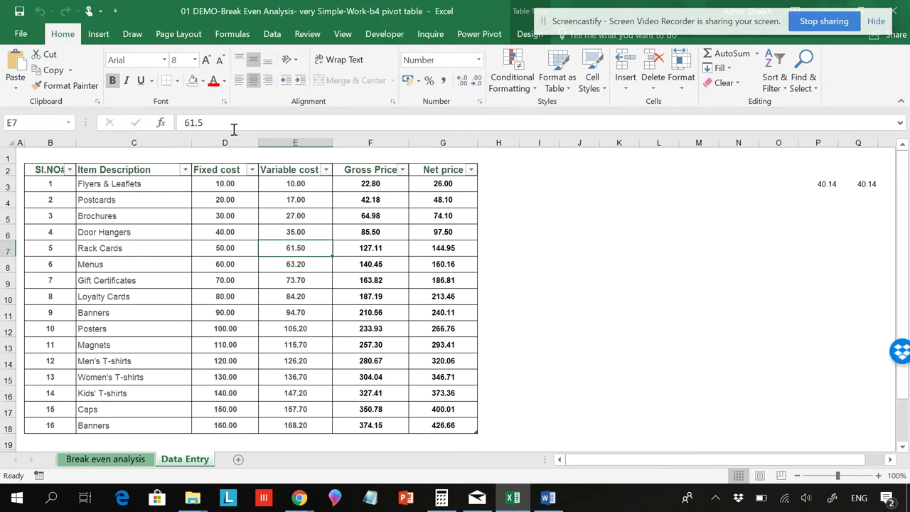
Step: Show the workbook's queries and connections alongside the Data Entry table
click(271, 37)
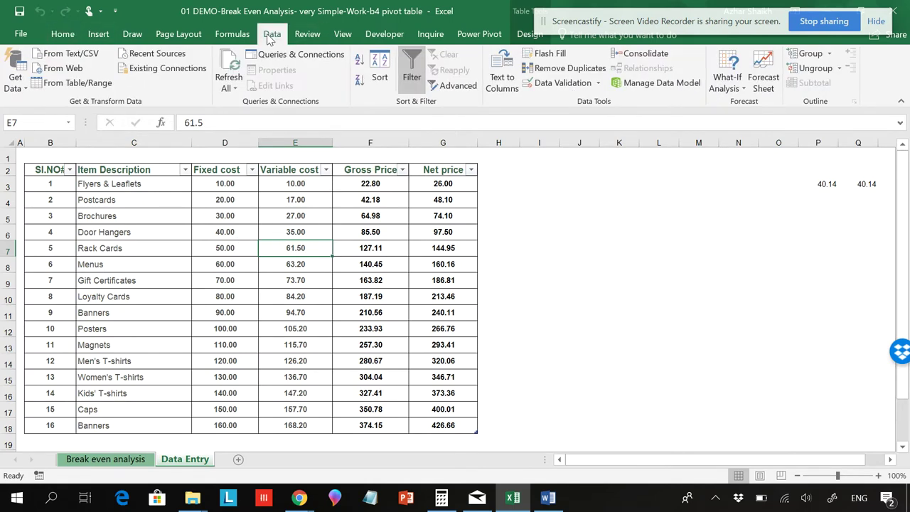
click(284, 56)
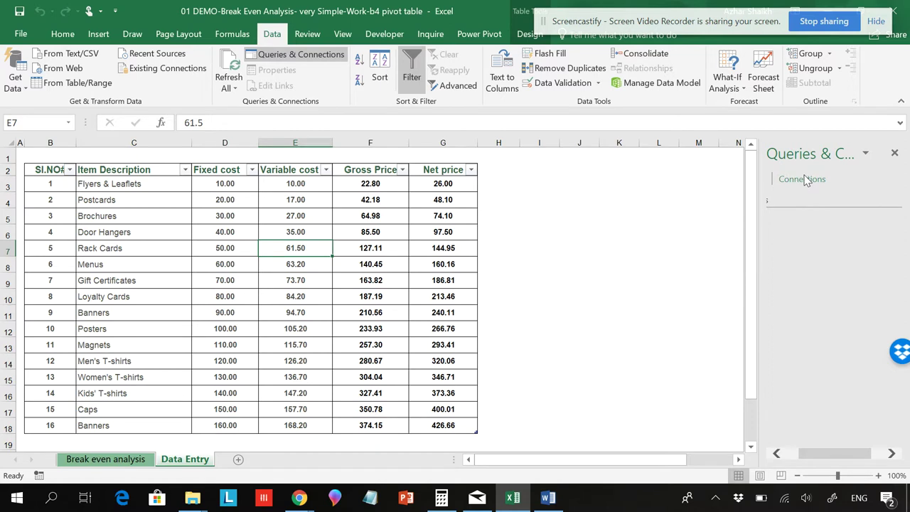
drag(833, 455, 817, 458)
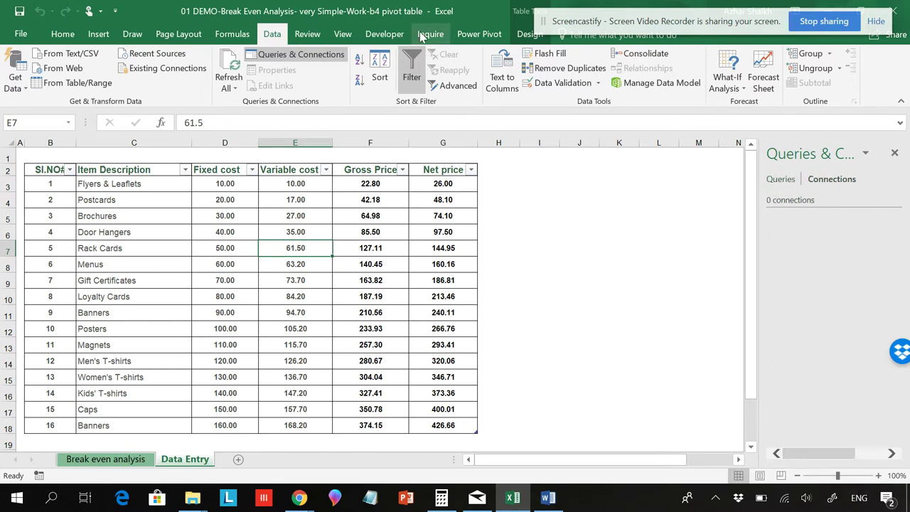
Step: Try to create a new Power Pivot measure before adding the table to the data model
click(480, 34)
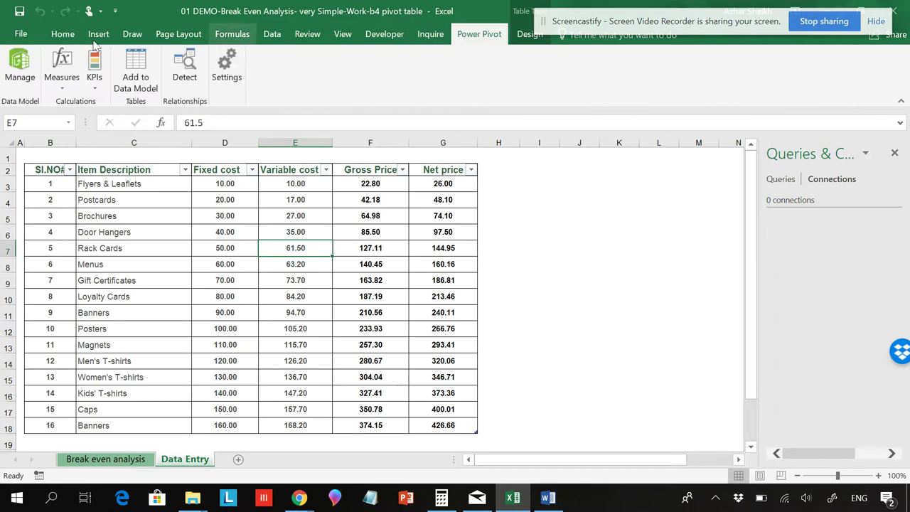
click(63, 90)
click(100, 105)
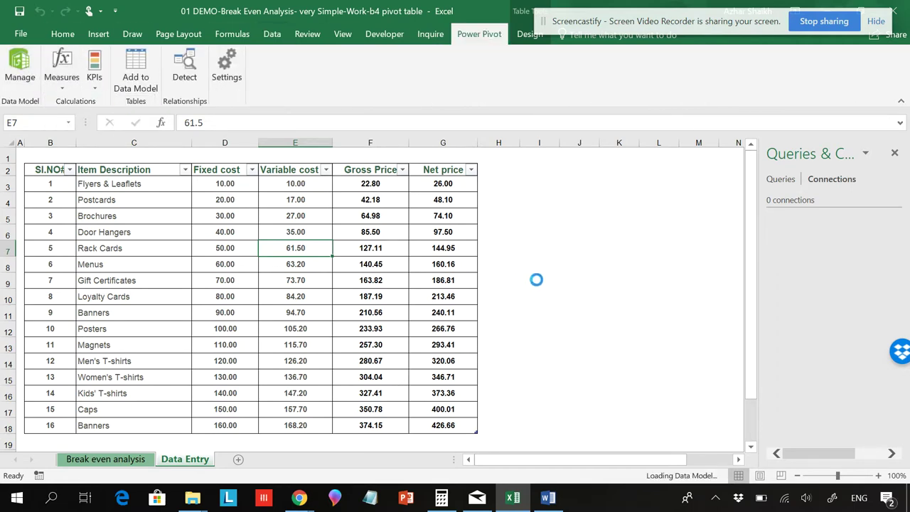
click(513, 262)
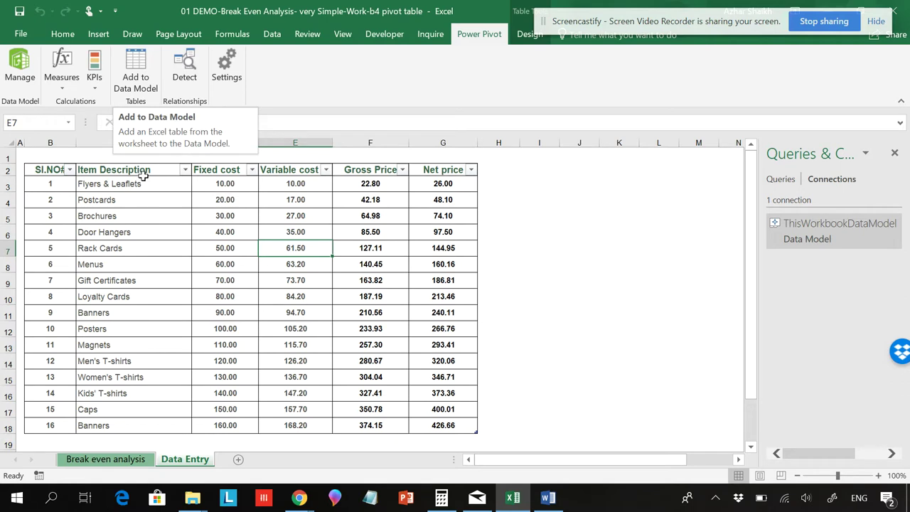
Step: Add the Data Entry table to the data model, view its PivotTable options in Power Pivot and return to the worksheet
click(163, 222)
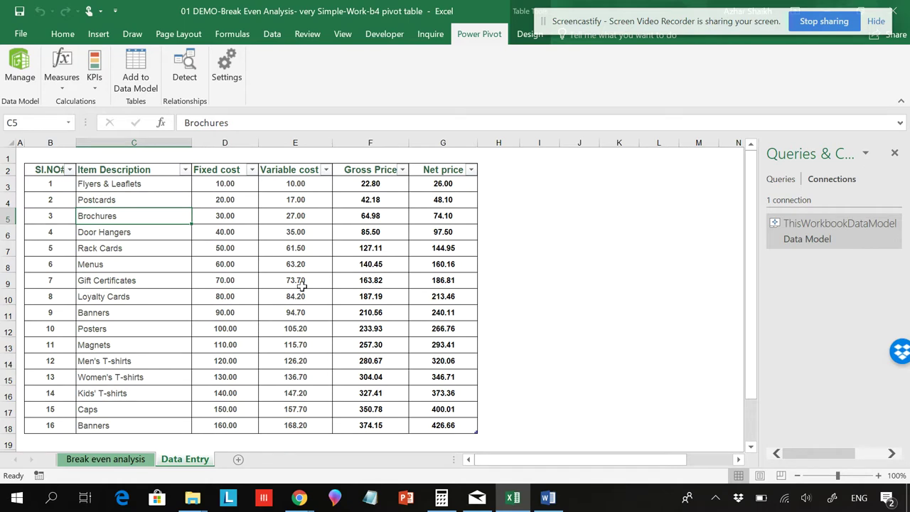
click(218, 247)
click(141, 83)
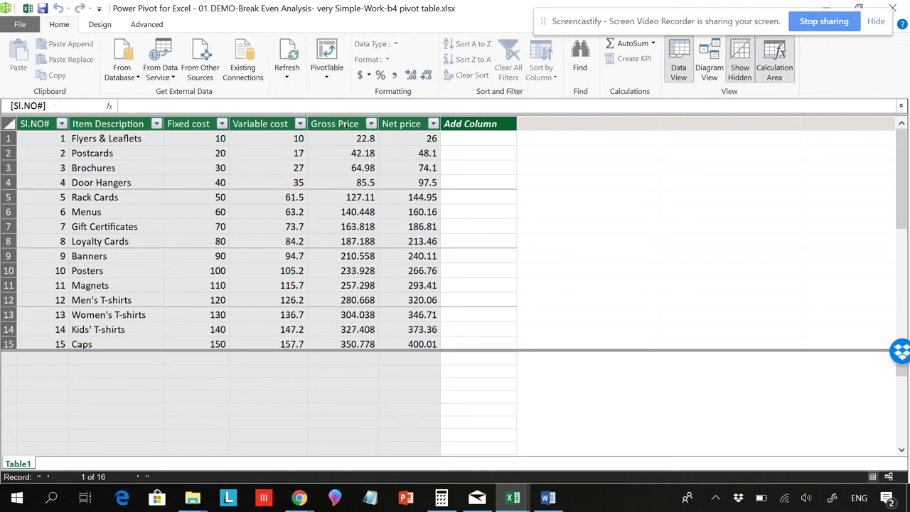
click(326, 75)
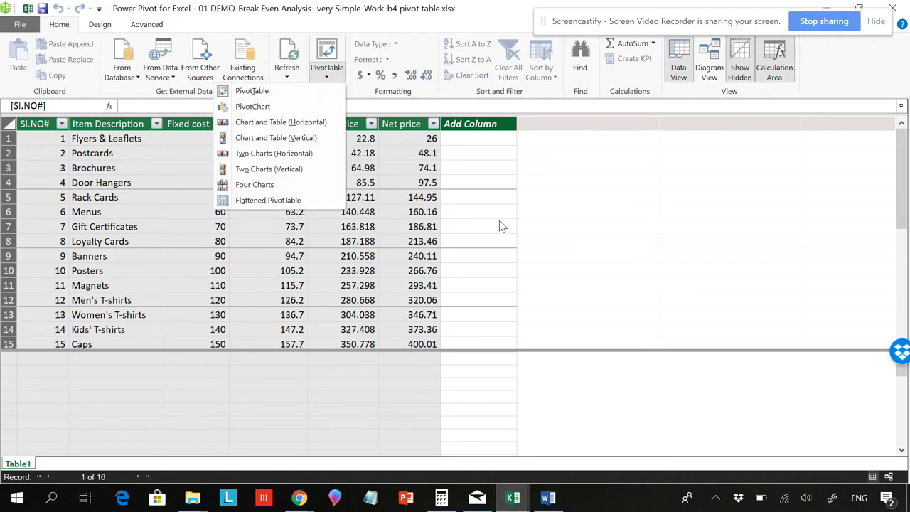
click(422, 226)
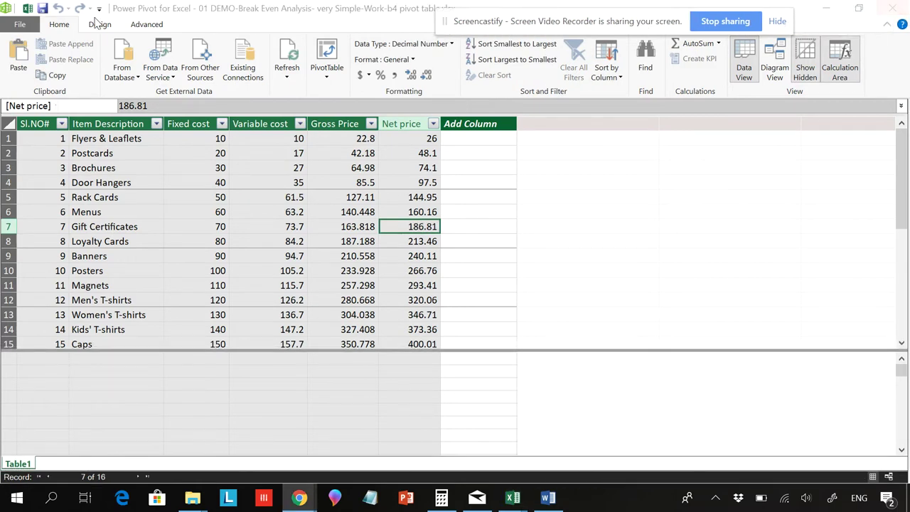
click(894, 8)
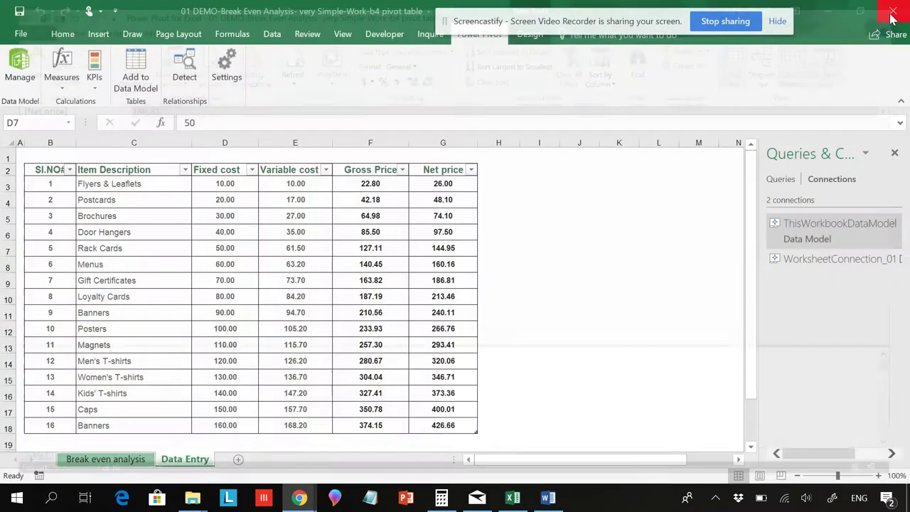
Step: Check which tables a new PivotTable can use as an external source, trying the workbook data model, without creating the PivotTable
click(809, 236)
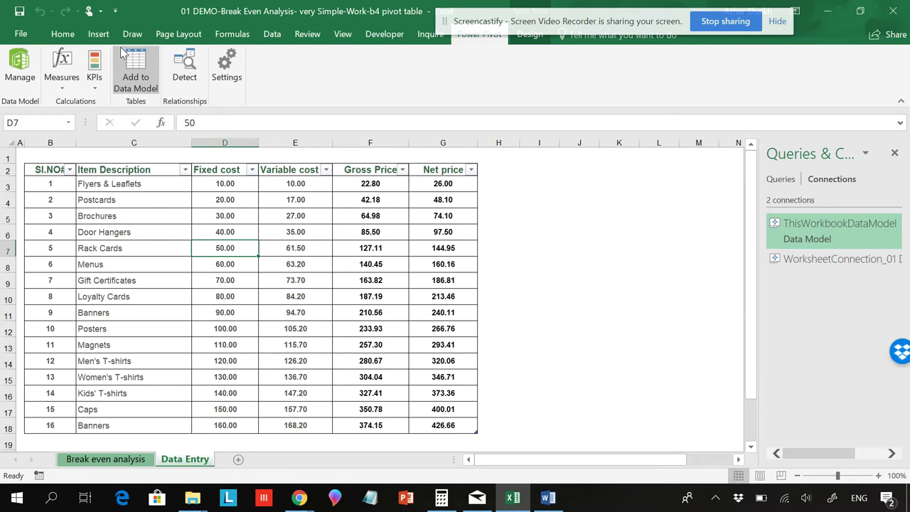
click(98, 34)
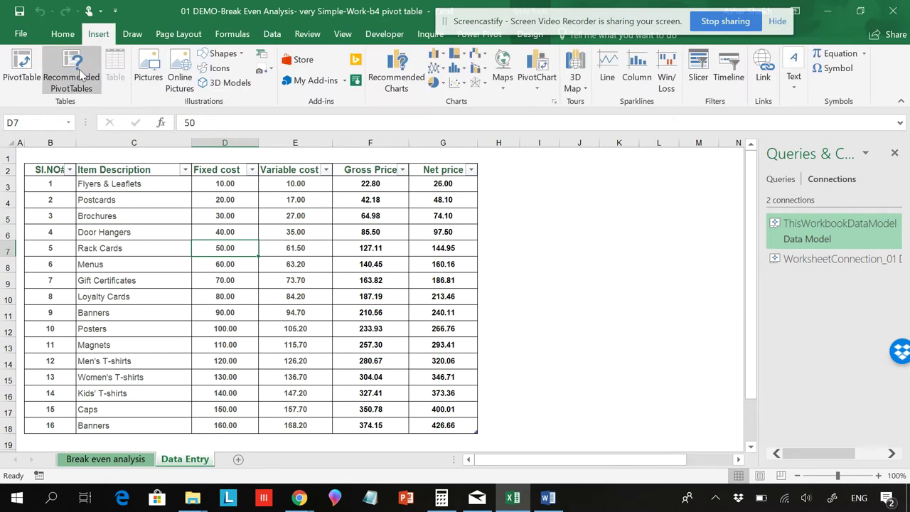
click(27, 80)
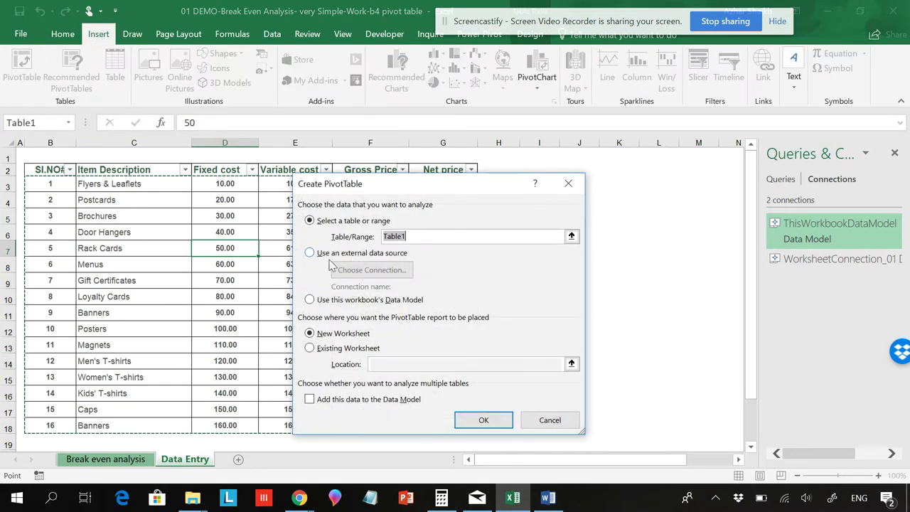
click(320, 256)
click(359, 270)
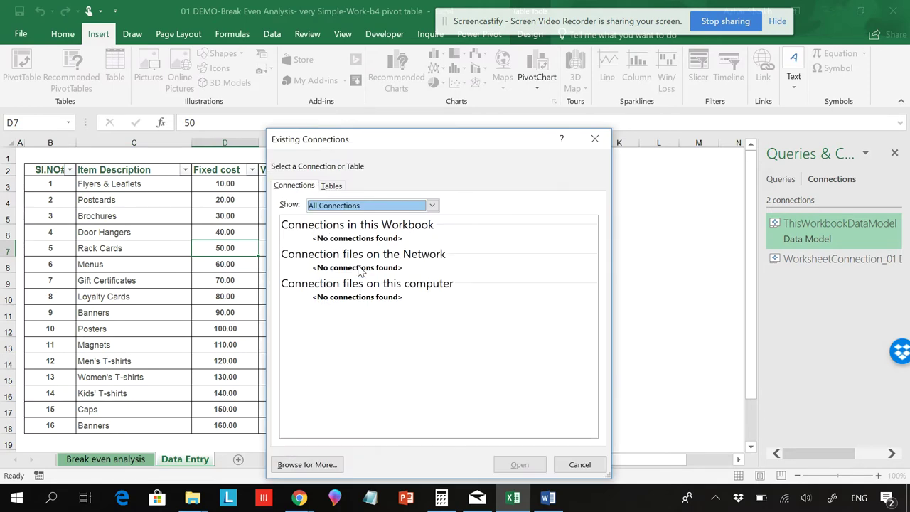
click(332, 186)
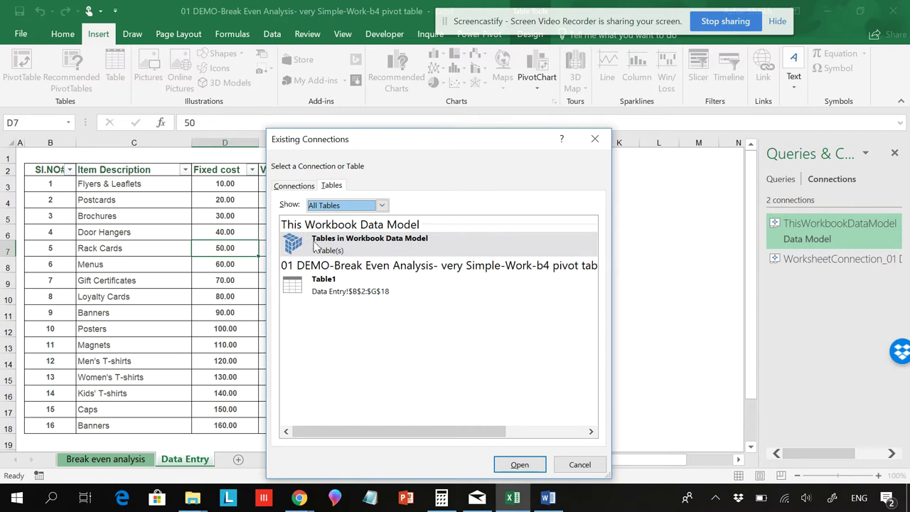
click(519, 464)
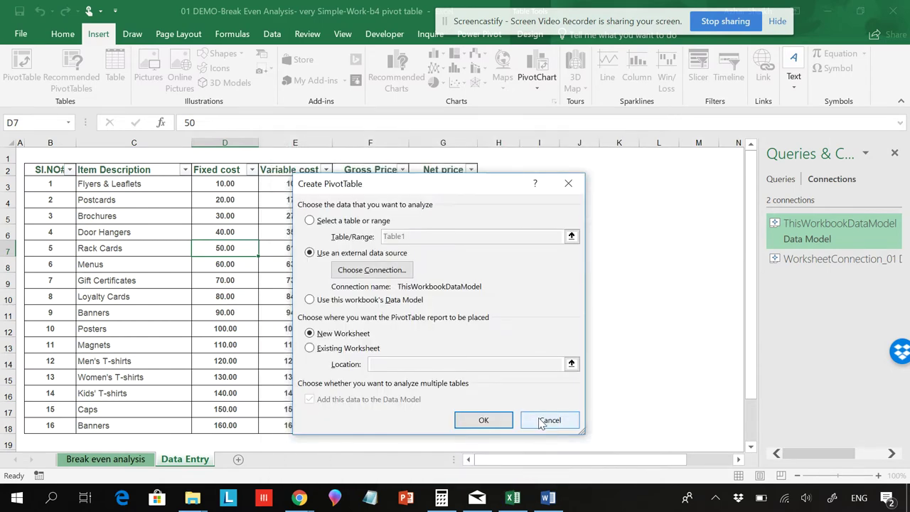
click(548, 420)
Step: Delete the worksheet connection to remove the table from the data model
click(798, 262)
right_click(812, 264)
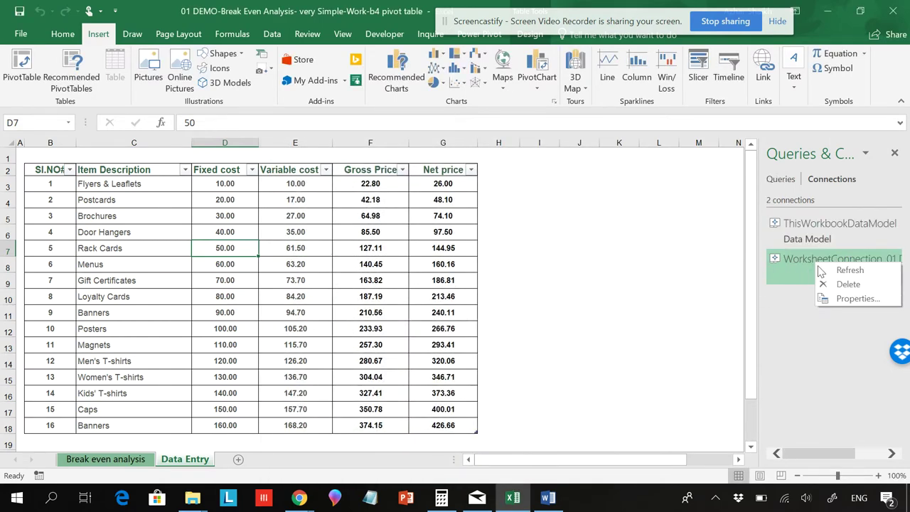
click(847, 284)
click(445, 285)
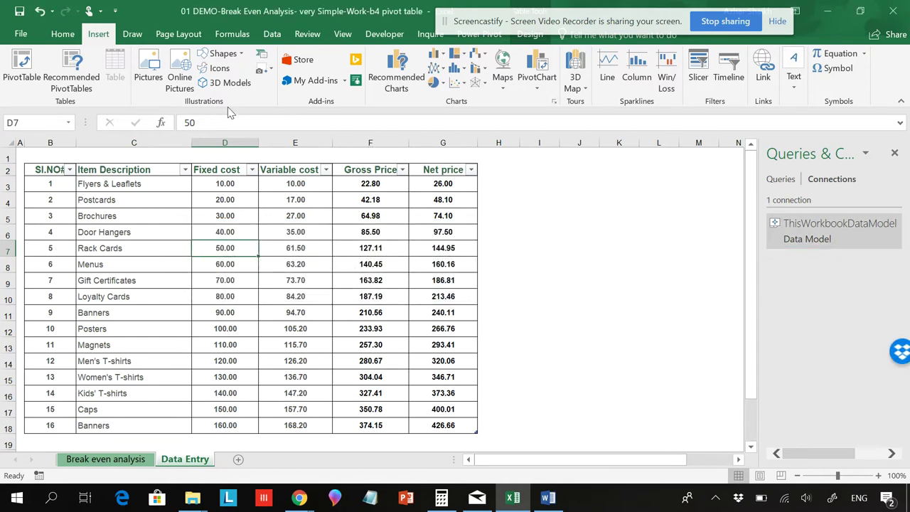
Step: Recheck the tables available as an external PivotTable source with the worksheet connection removed, without creating a PivotTable
click(22, 68)
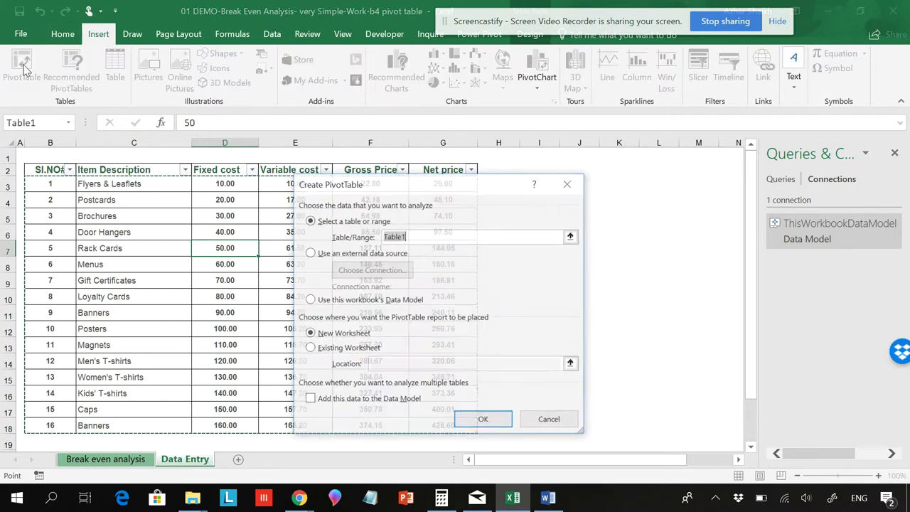
click(358, 252)
click(362, 269)
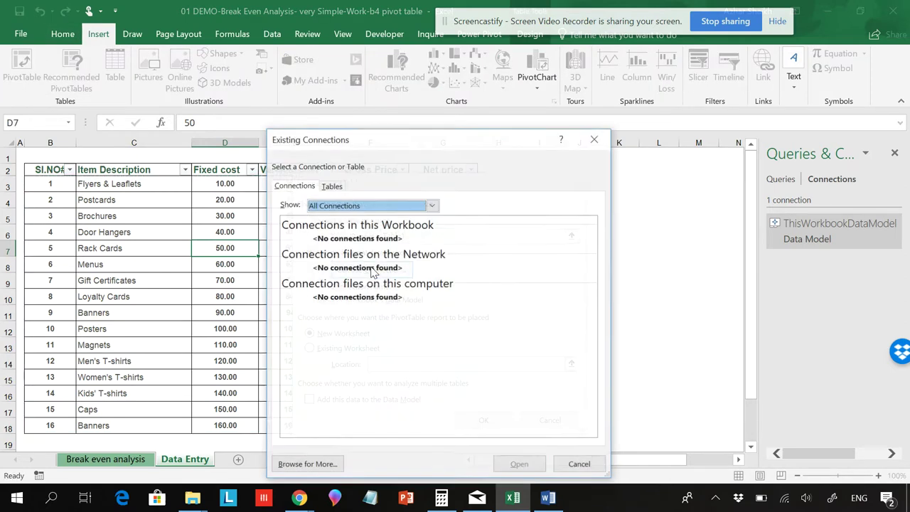
click(333, 186)
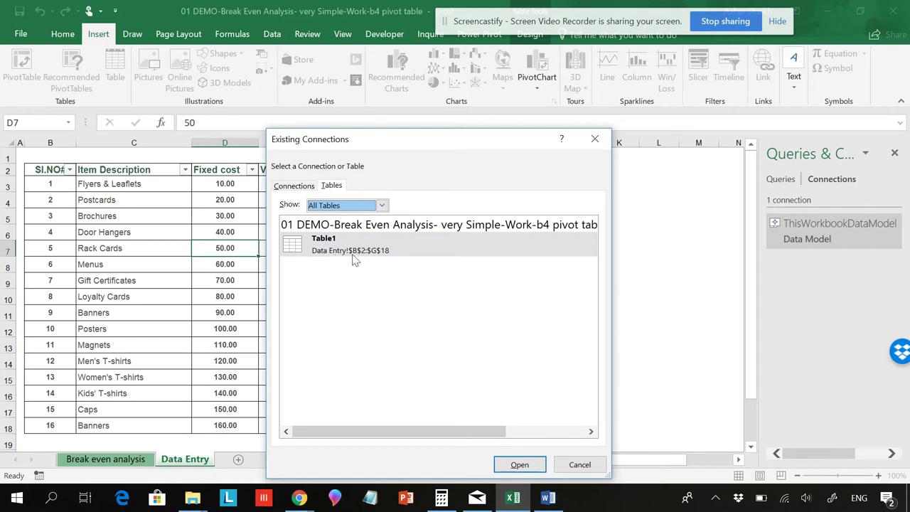
click(579, 465)
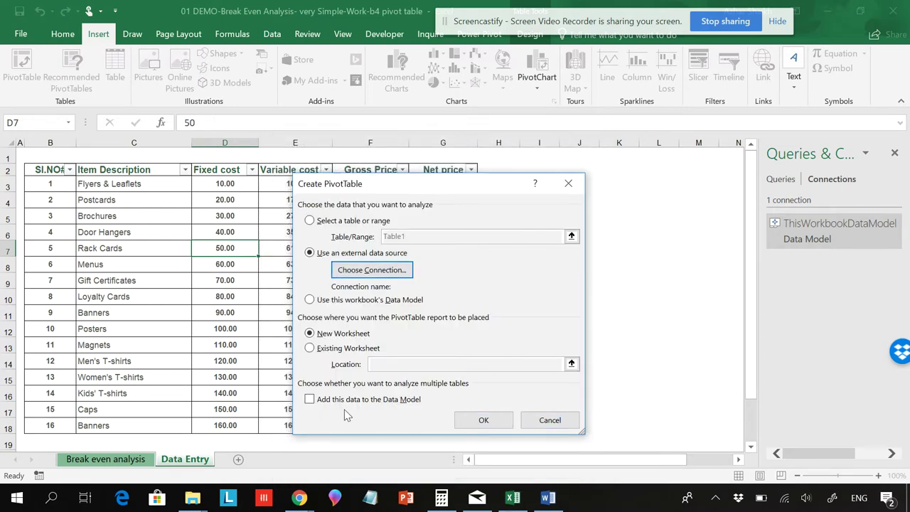
click(552, 416)
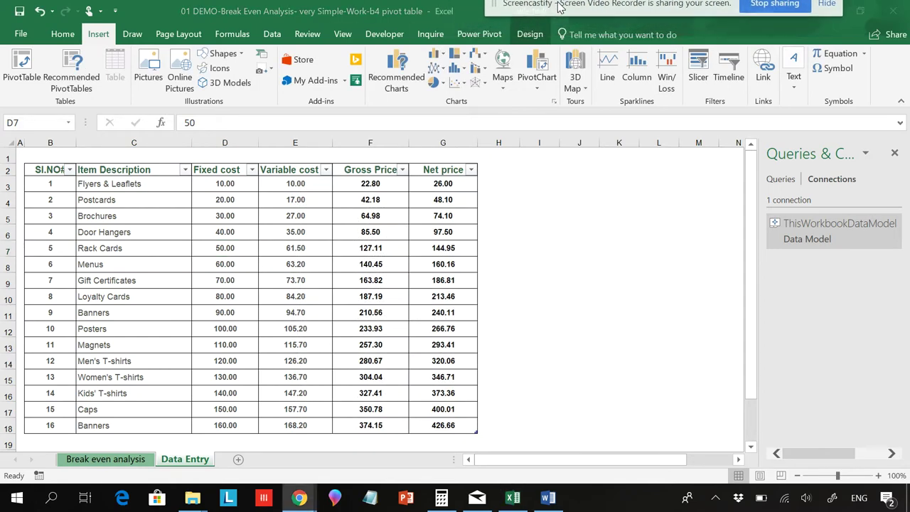
Step: Inspect the data model's contents in the Power Pivot window and return to the worksheet
click(473, 34)
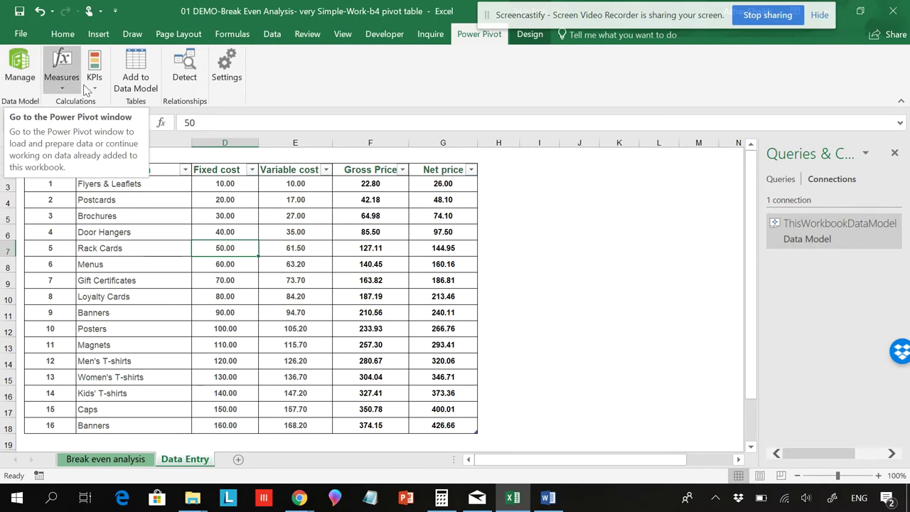
click(23, 83)
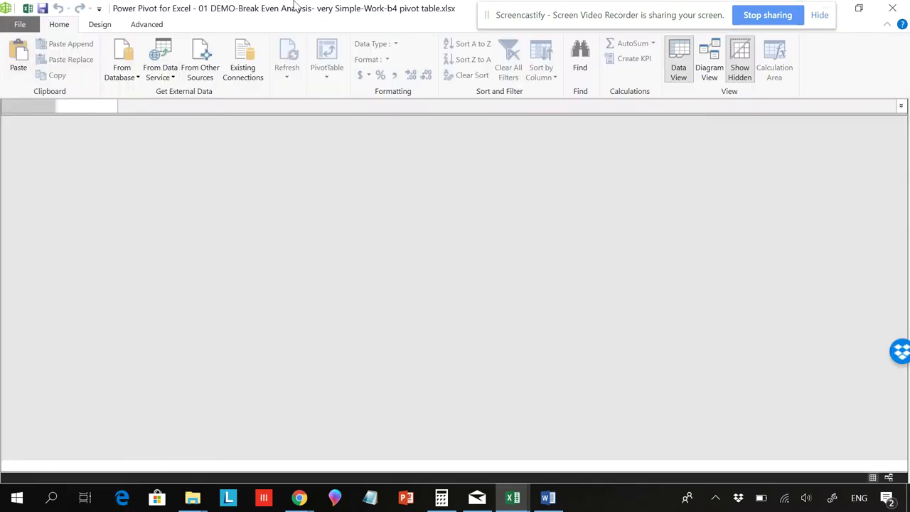
click(892, 8)
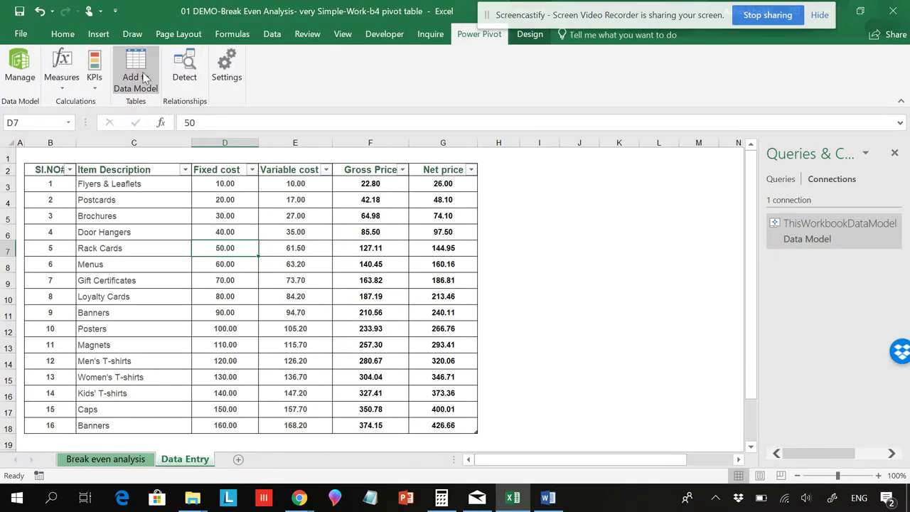
Step: Create a PivotTable from Table1 on a new worksheet and add its data to the data model
click(98, 34)
click(21, 65)
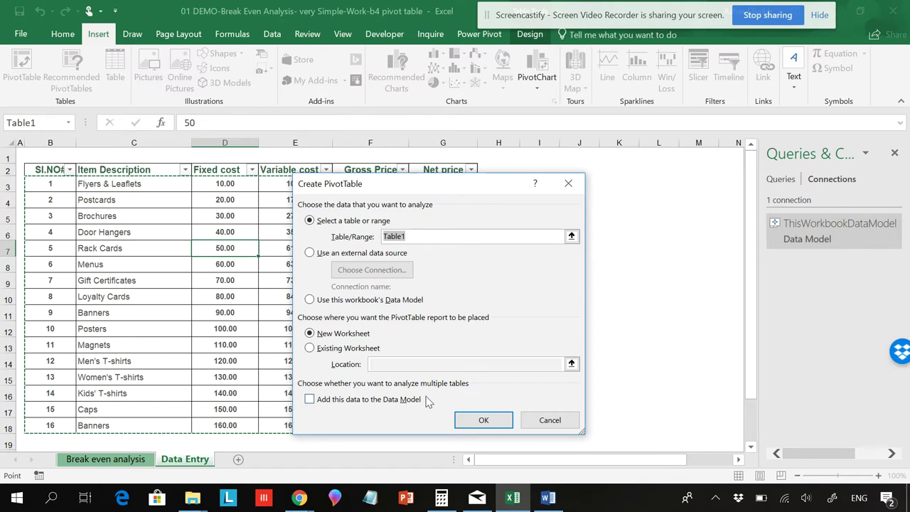
click(312, 399)
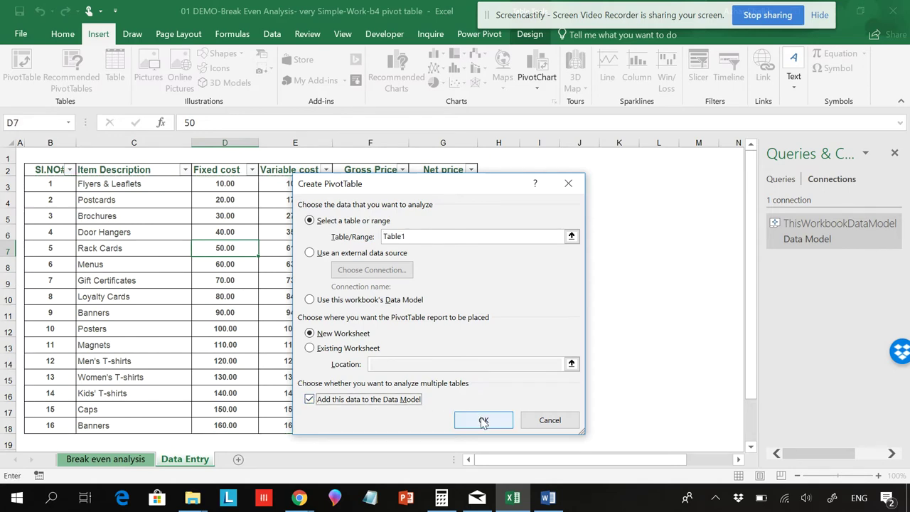
click(484, 420)
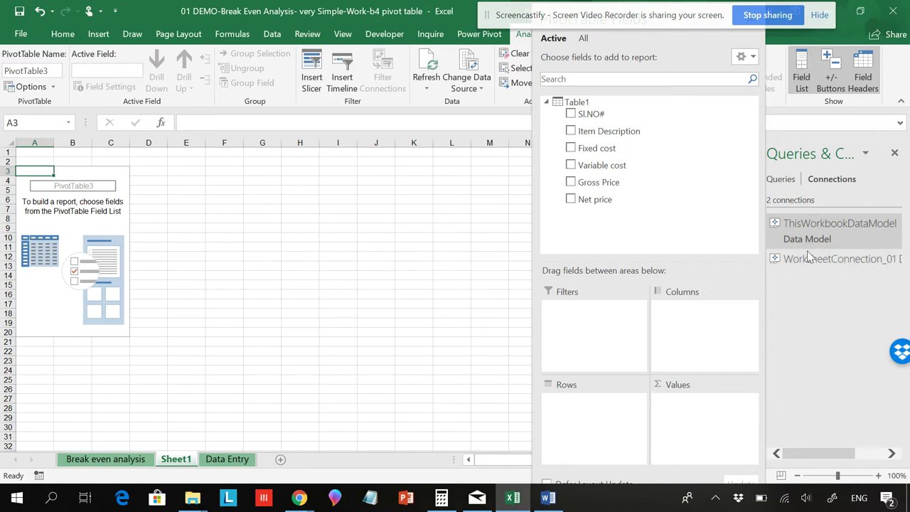
Step: View Table1 in the Power Pivot window's data model
click(470, 34)
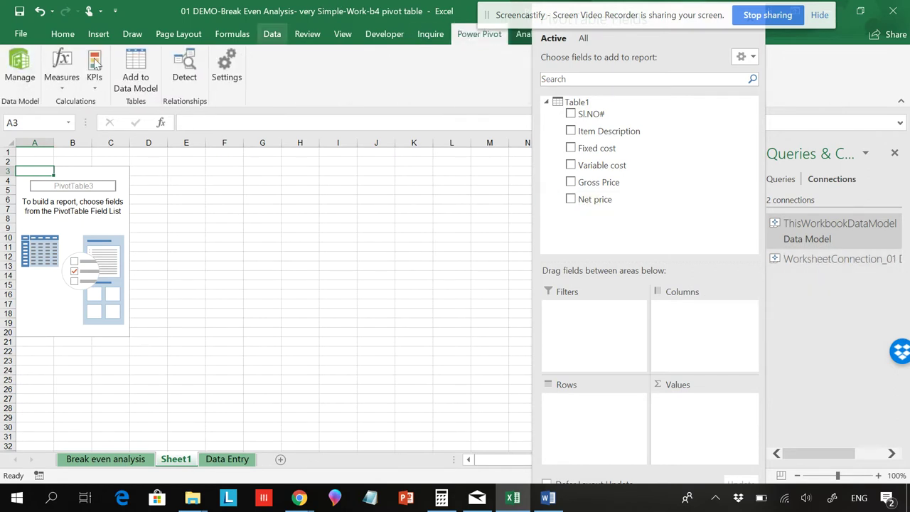
click(17, 71)
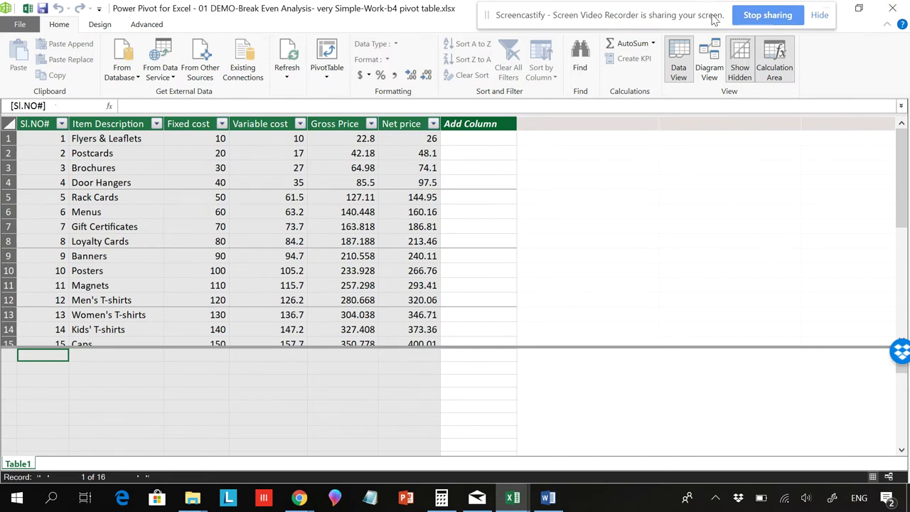
Step: Delete Table1 from the data model in the Power Pivot window and return to the worksheet
drag(714, 17, 670, 16)
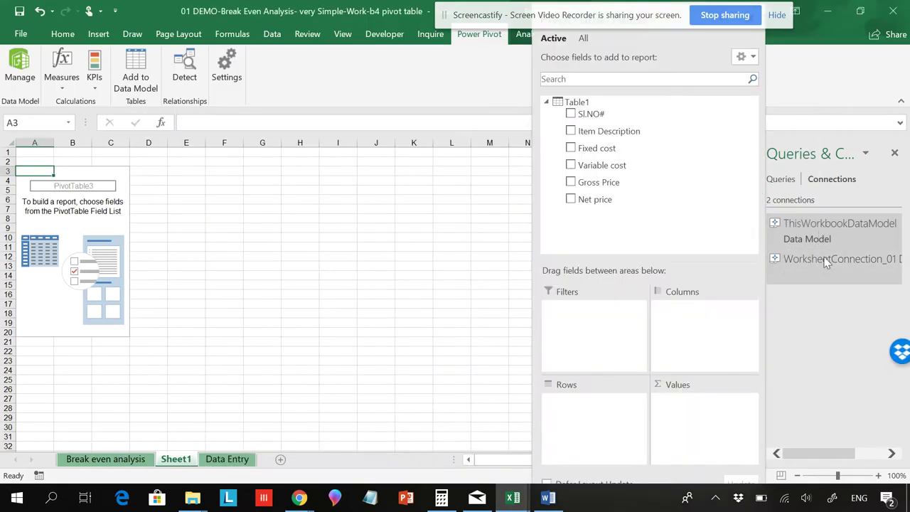
right_click(820, 259)
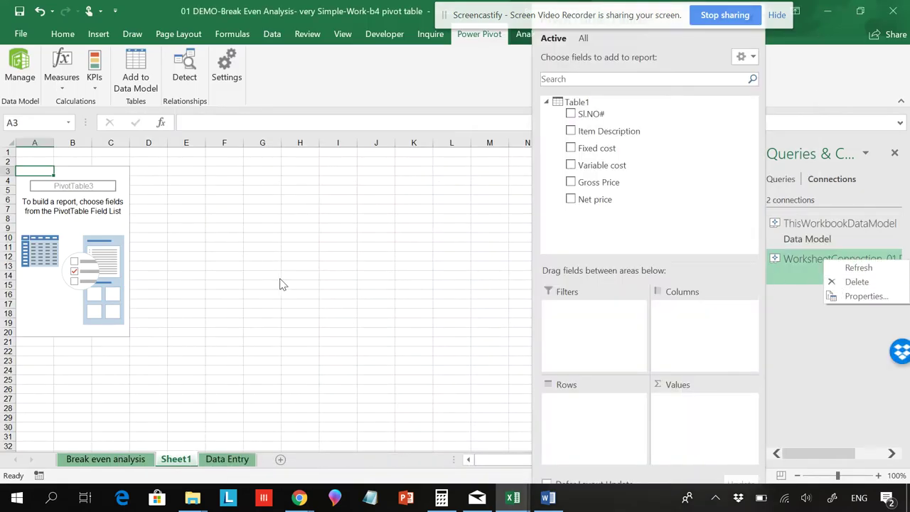
click(15, 73)
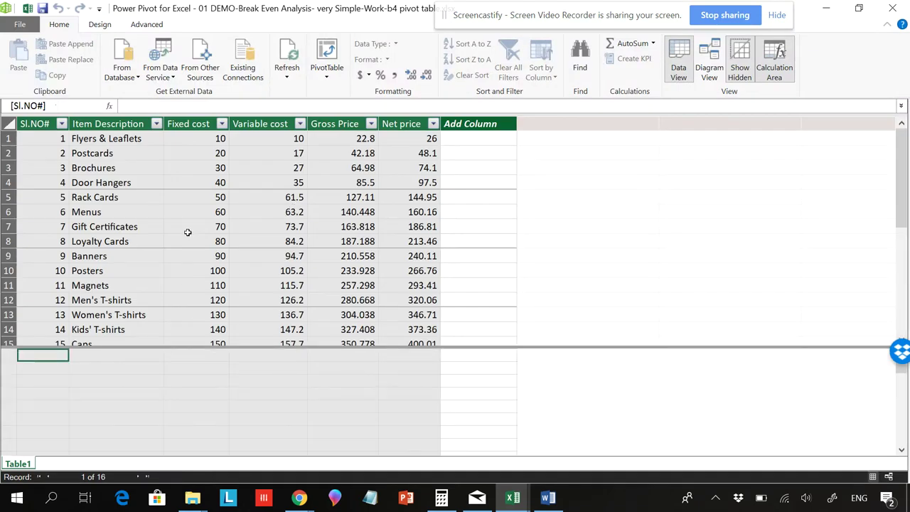
right_click(15, 464)
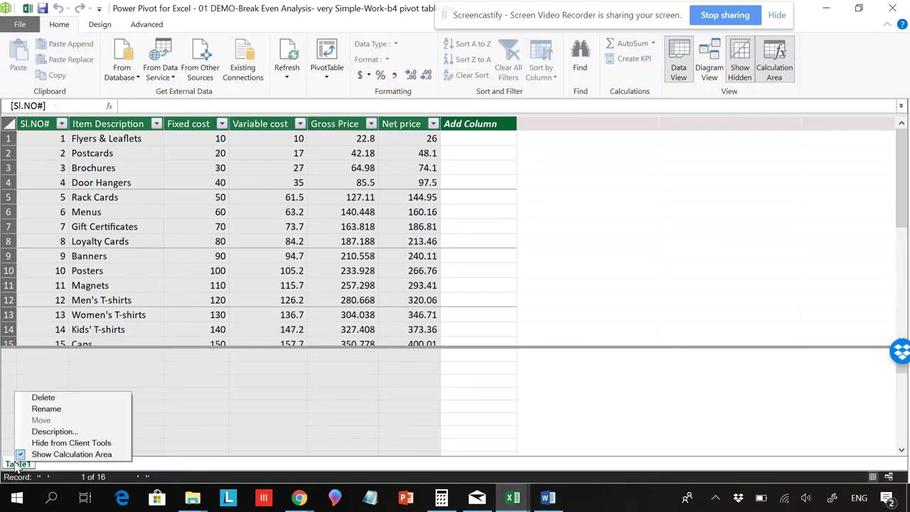
click(56, 400)
click(432, 265)
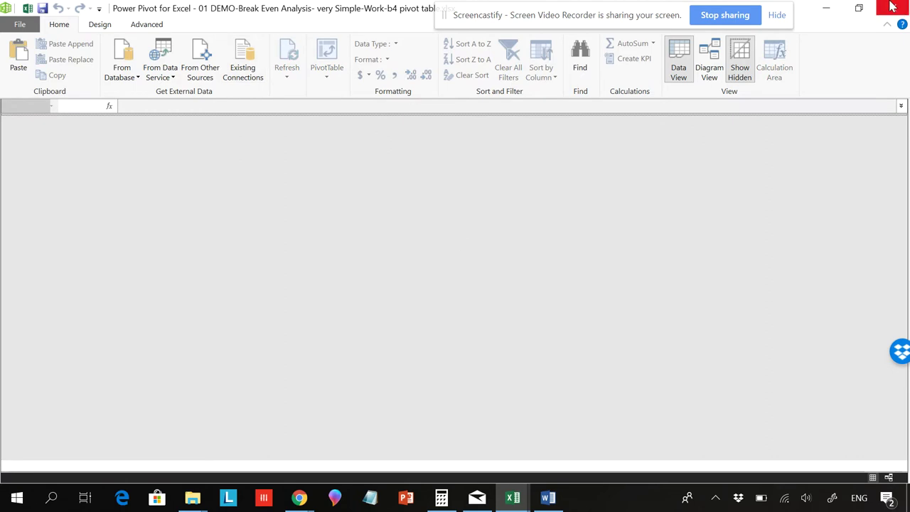
click(892, 7)
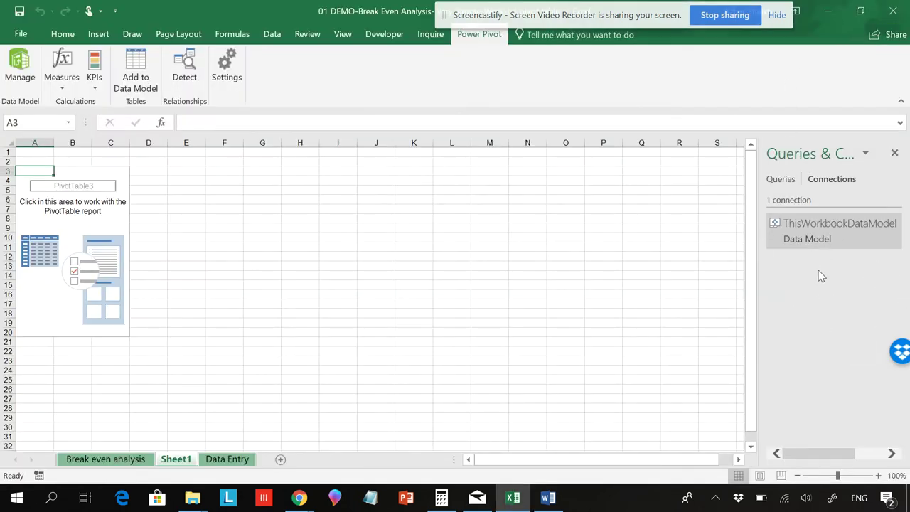
Step: Delete the Sheet1 worksheet that holds the empty PivotTable
click(279, 36)
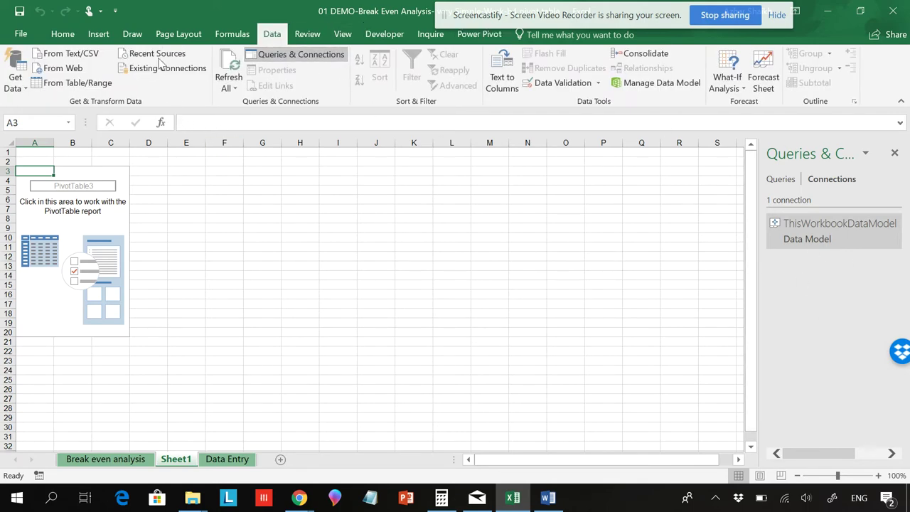
click(101, 36)
drag(224, 361, 187, 351)
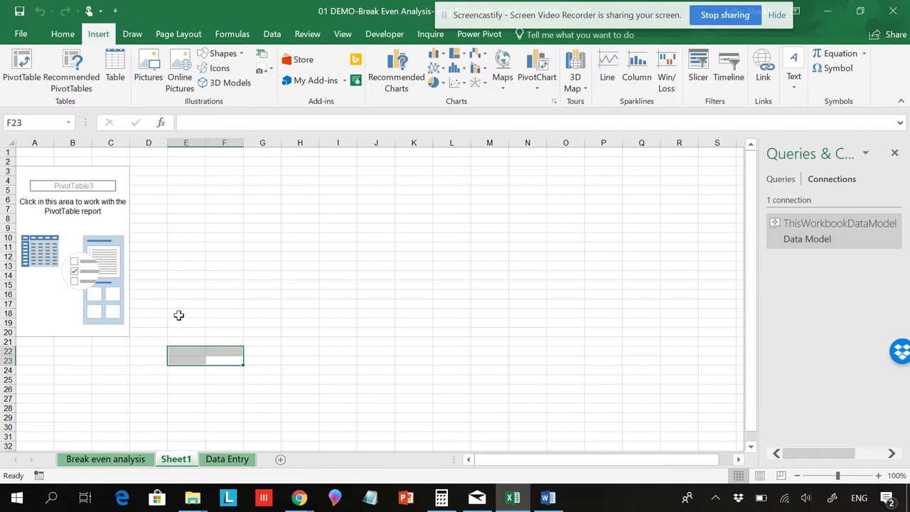
right_click(194, 461)
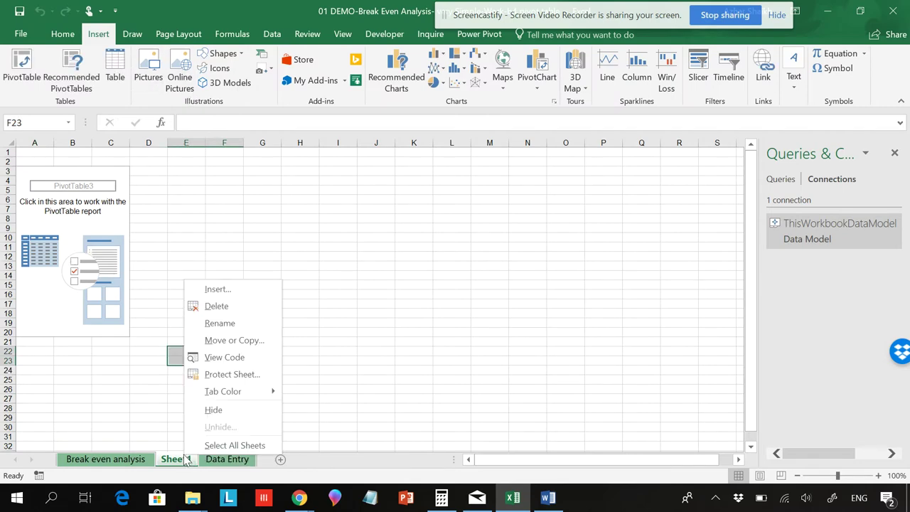
click(213, 308)
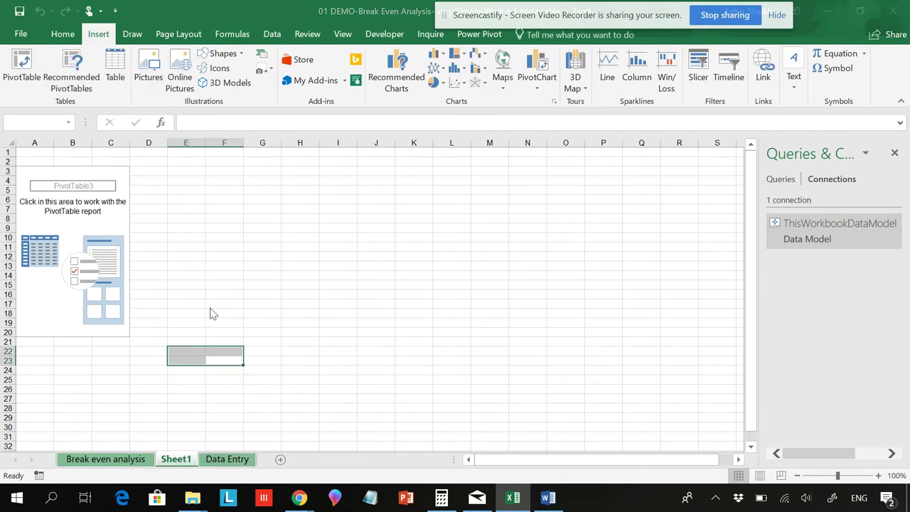
click(431, 288)
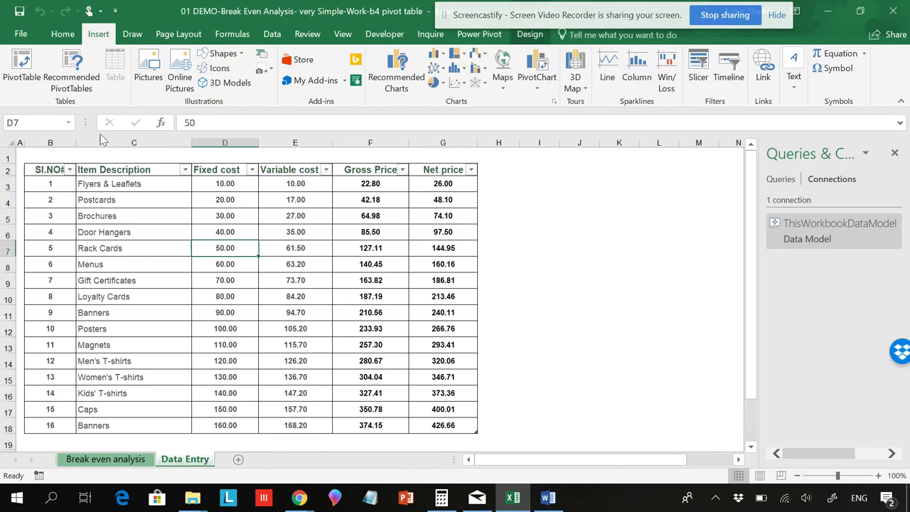
Step: Review the connection, workbook and all tables offered as an external PivotTable source, choose Table1, and cancel without creating the PivotTable
click(22, 63)
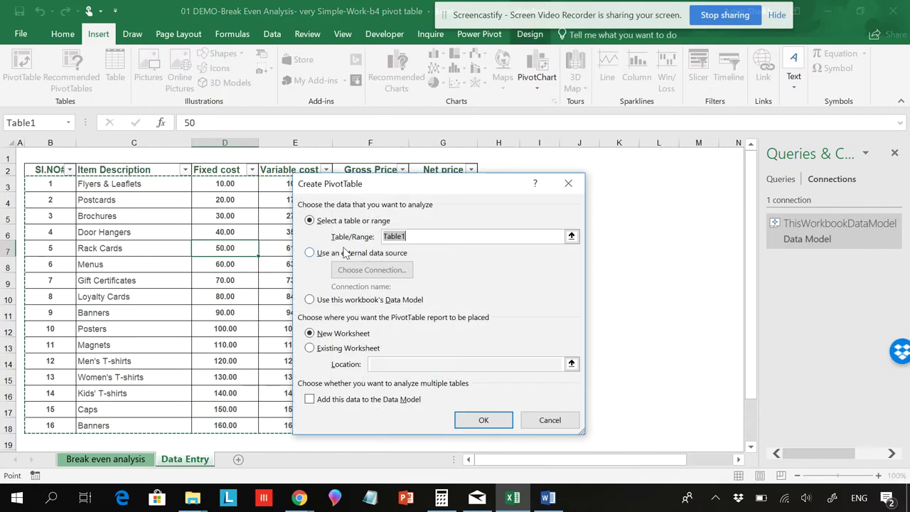
click(345, 253)
click(370, 270)
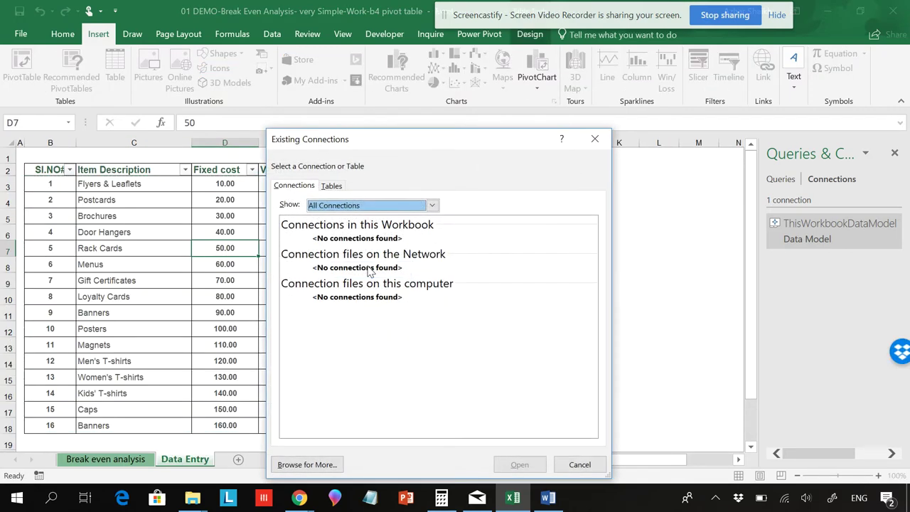
click(330, 185)
click(382, 206)
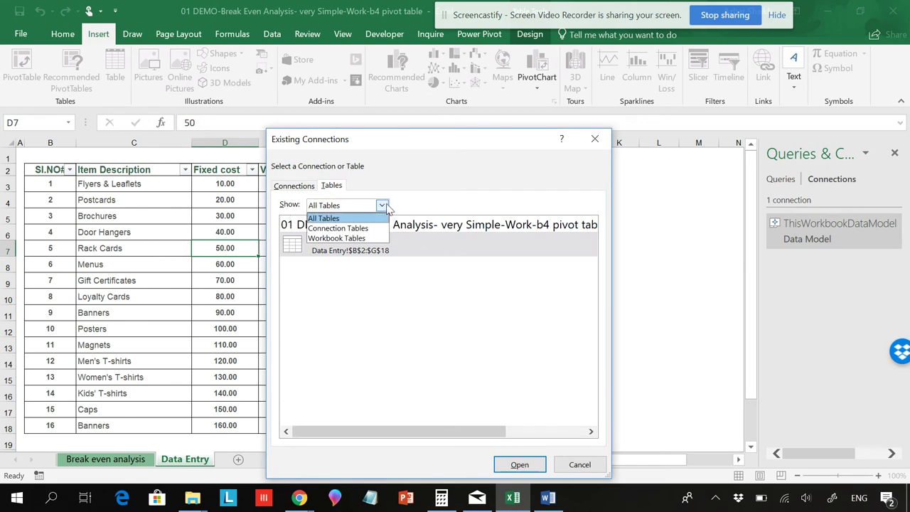
click(340, 228)
click(382, 206)
click(354, 239)
click(381, 206)
click(354, 216)
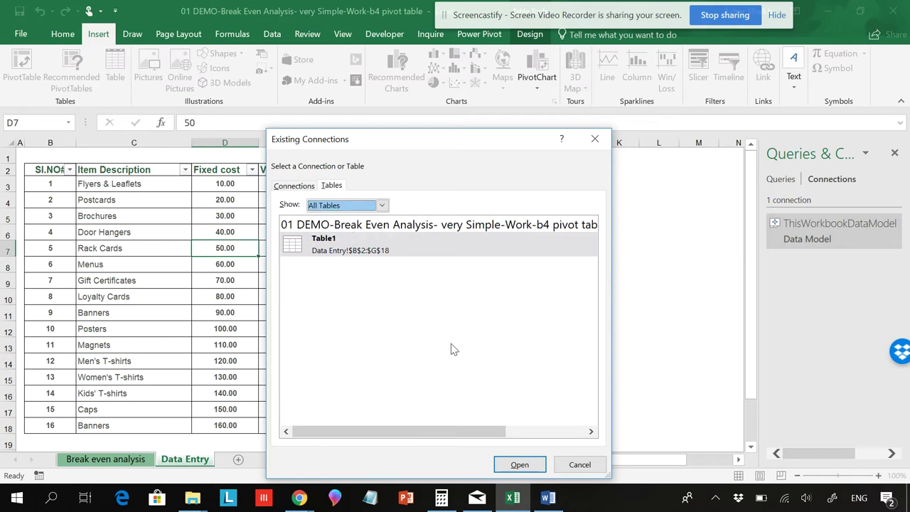
click(519, 464)
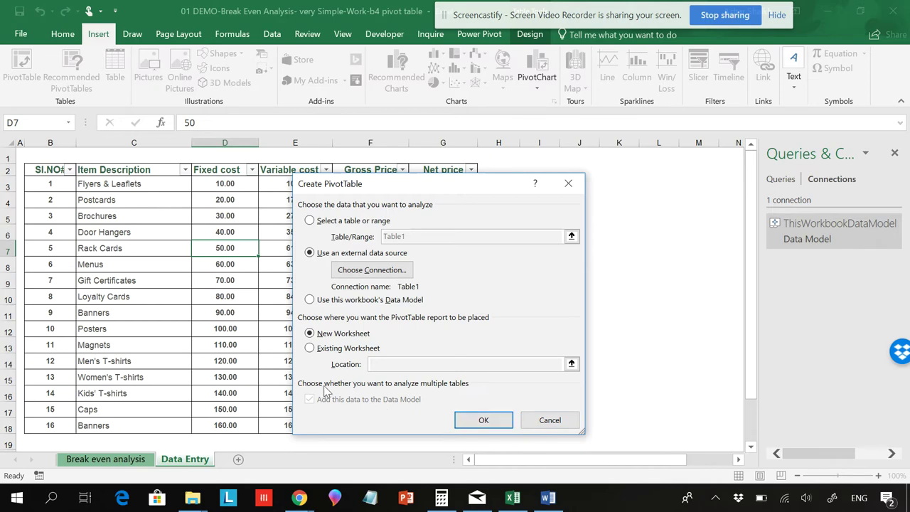
click(546, 418)
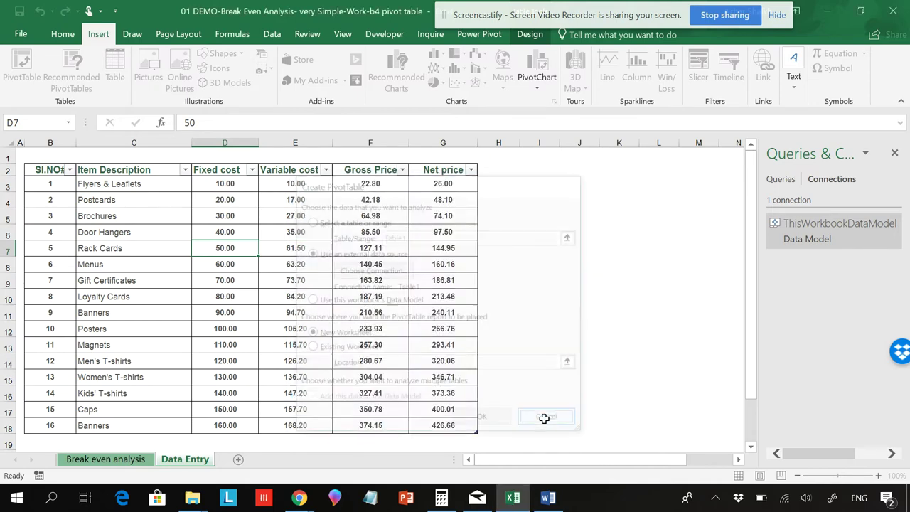
Step: Inspect the data model in the Power Pivot window and review its database and data service import options
click(484, 35)
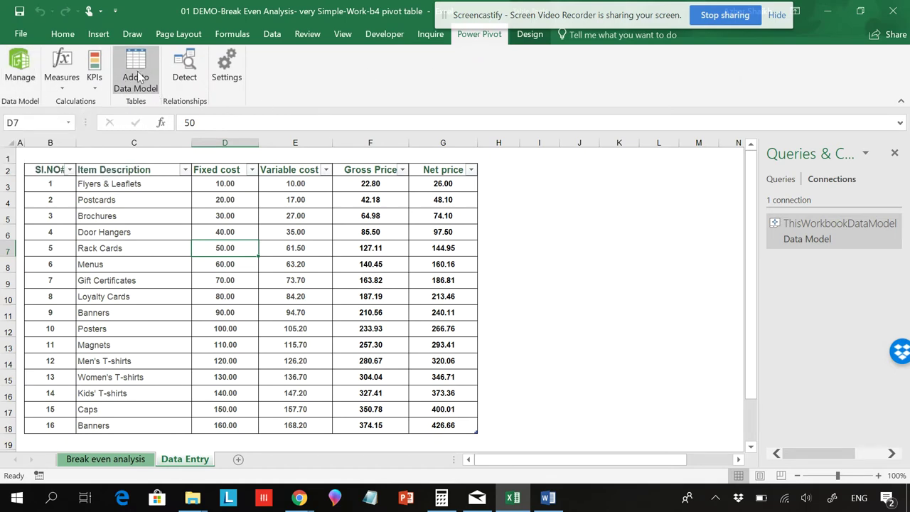
click(20, 64)
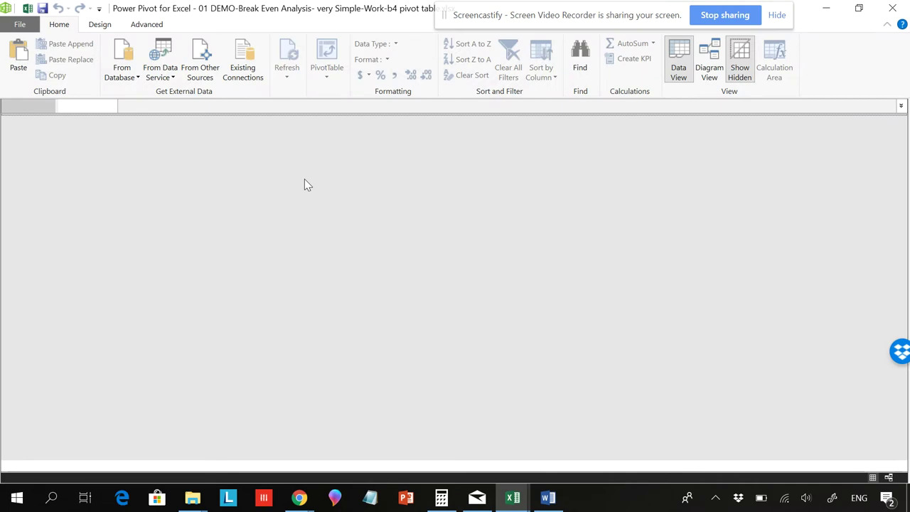
click(137, 78)
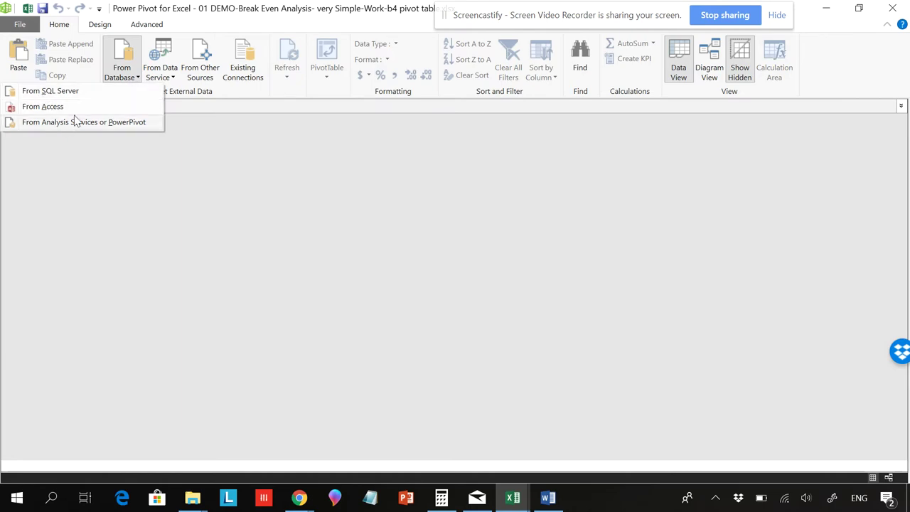
click(162, 74)
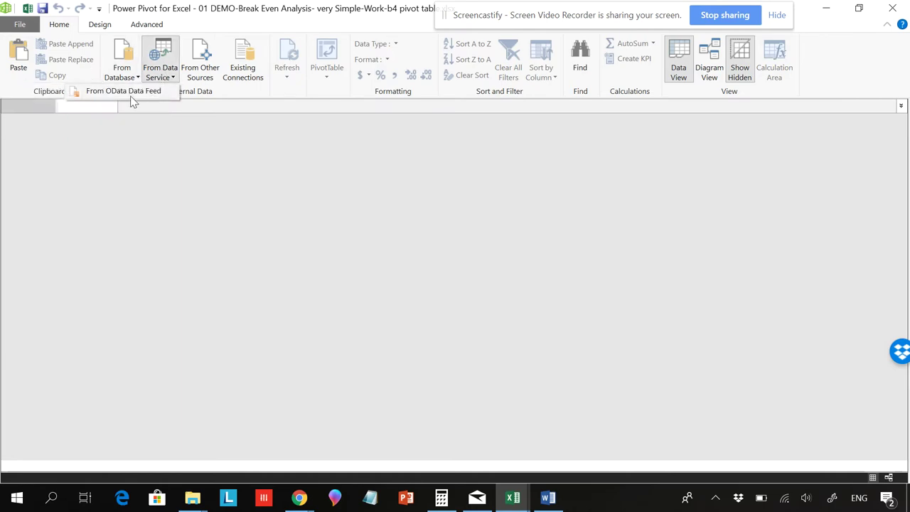
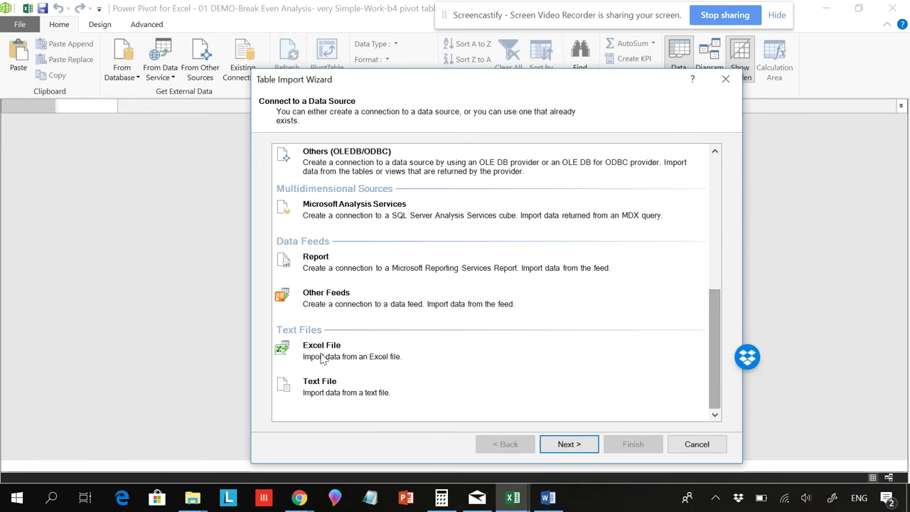
Step: Explore importing a Text File from other sources up to browsing for the file, and cancel the import
click(320, 387)
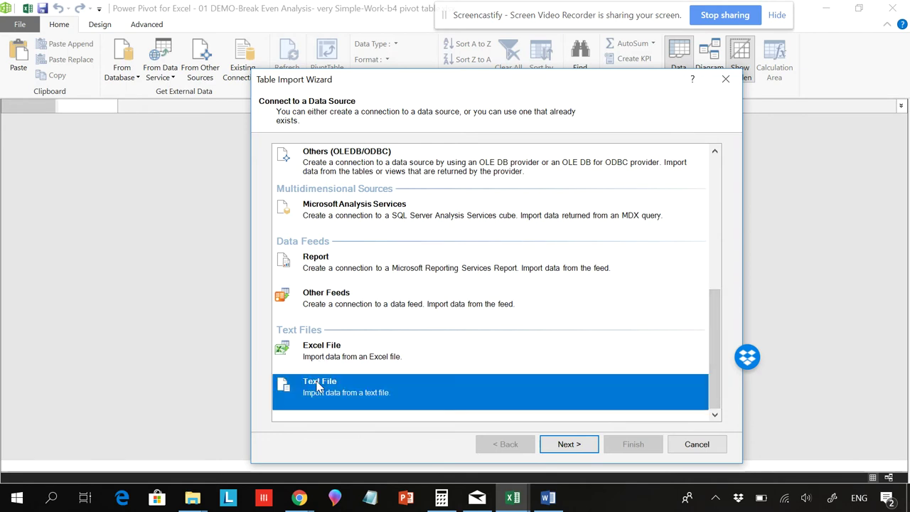
click(569, 444)
click(678, 177)
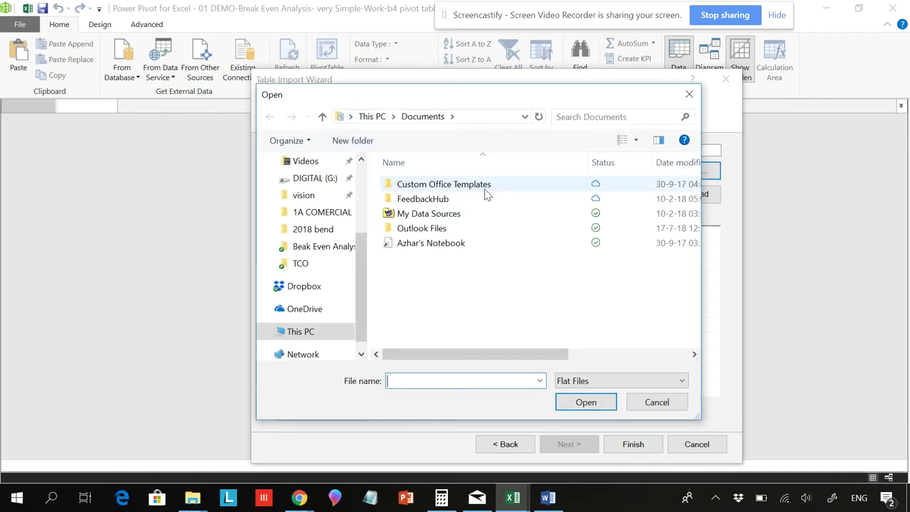
click(690, 94)
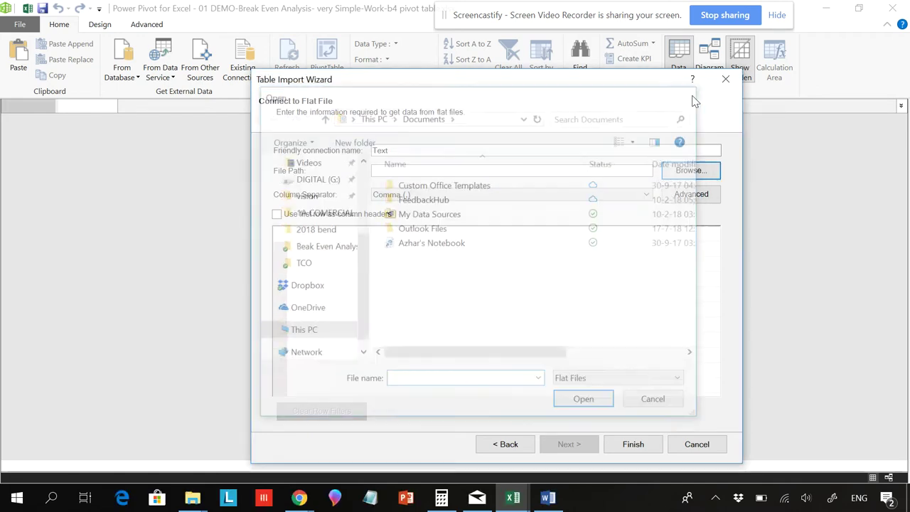
click(725, 79)
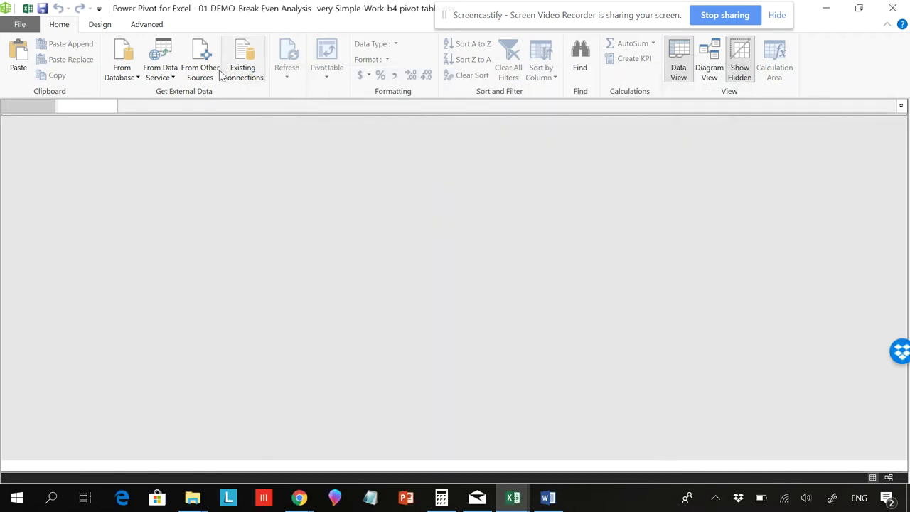
Step: Explore importing an Excel File from other sources up to browsing for the file, cancel, and return to the Data Entry table
click(136, 76)
click(173, 78)
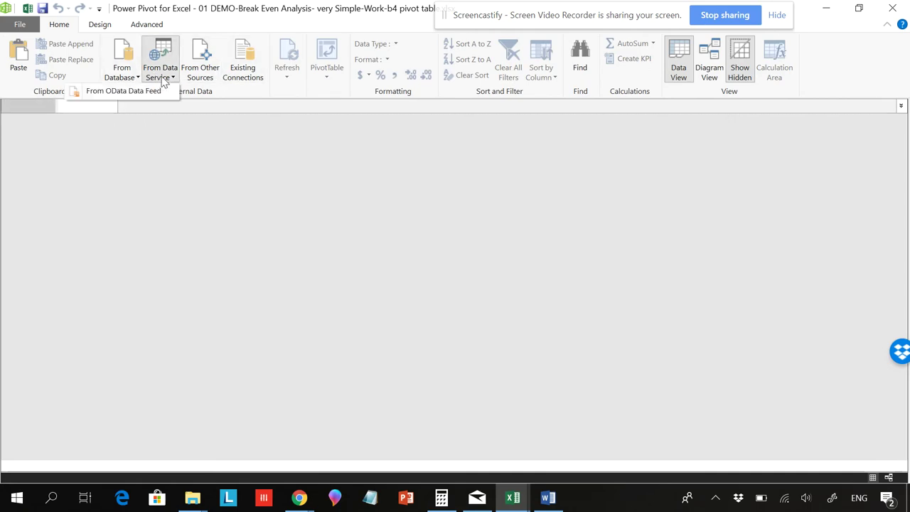
click(214, 78)
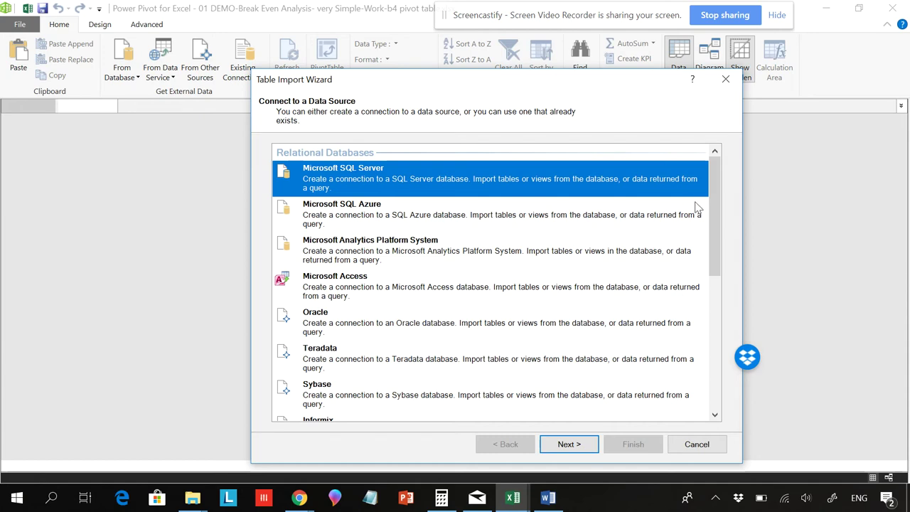
drag(711, 203, 711, 335)
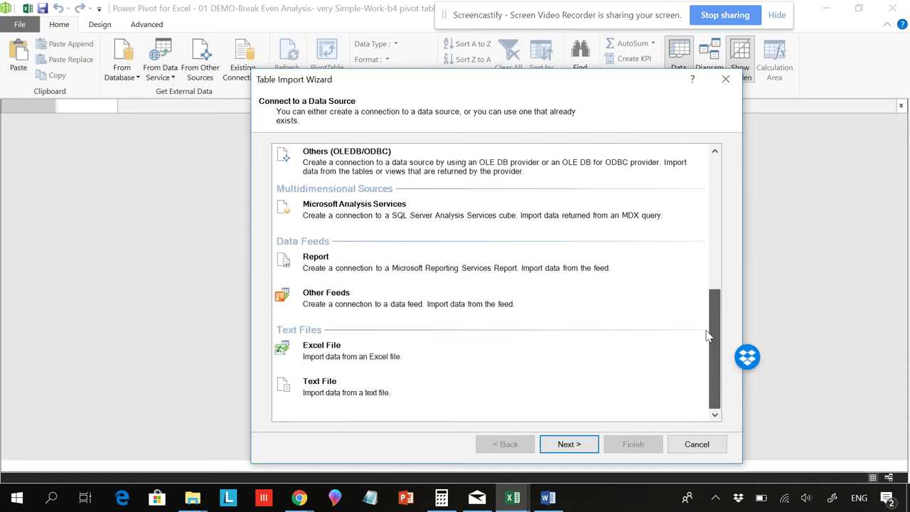
click(329, 349)
click(577, 445)
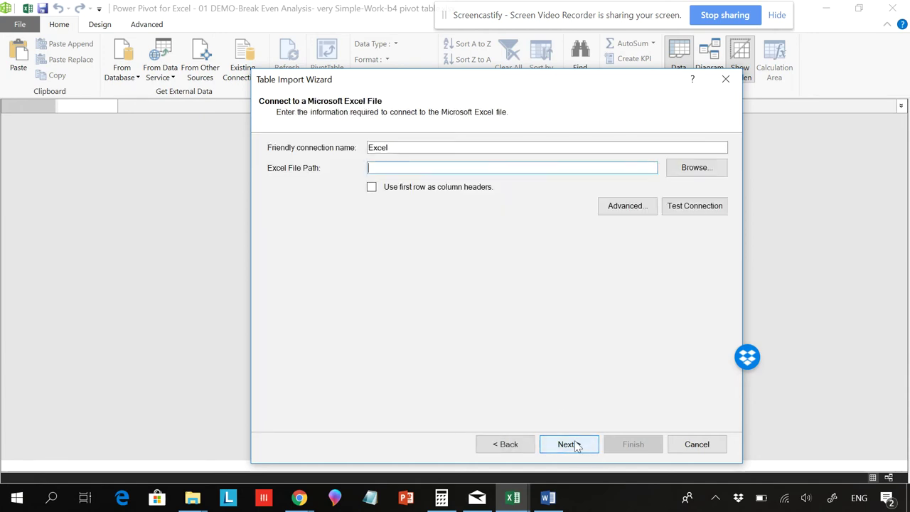
click(685, 171)
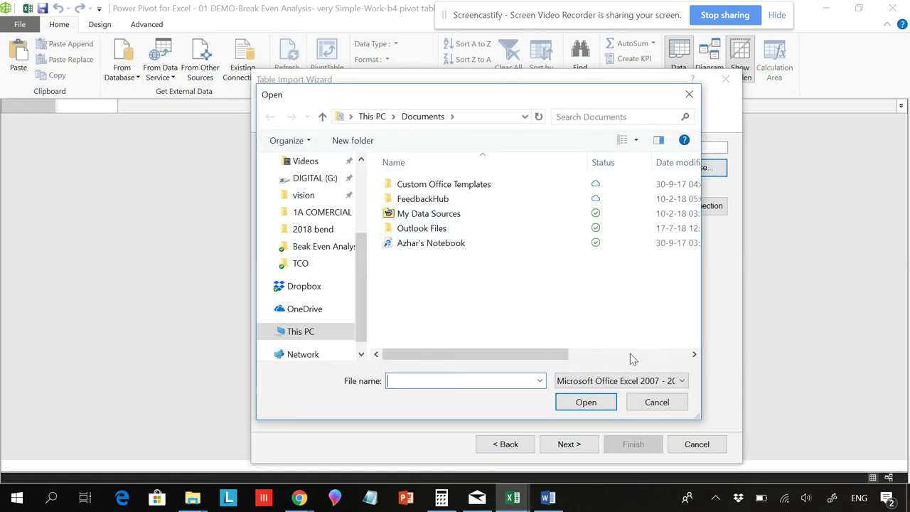
click(661, 404)
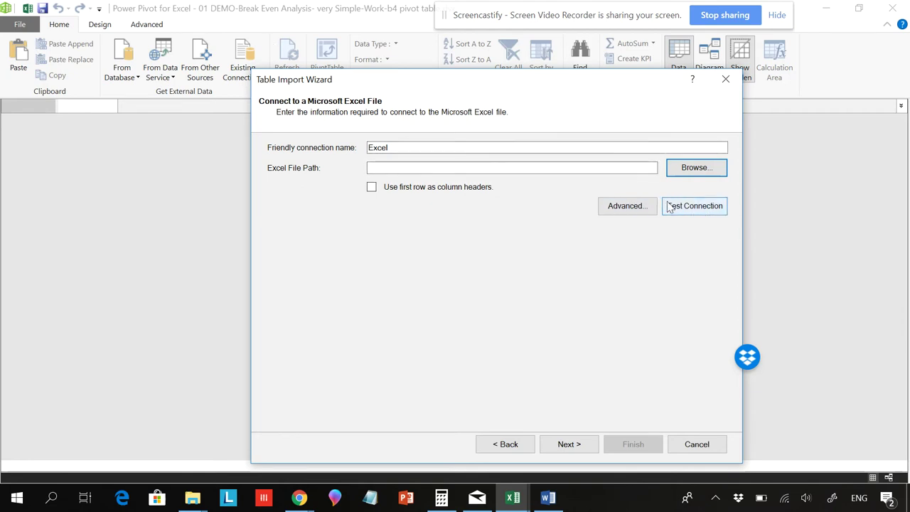
click(696, 445)
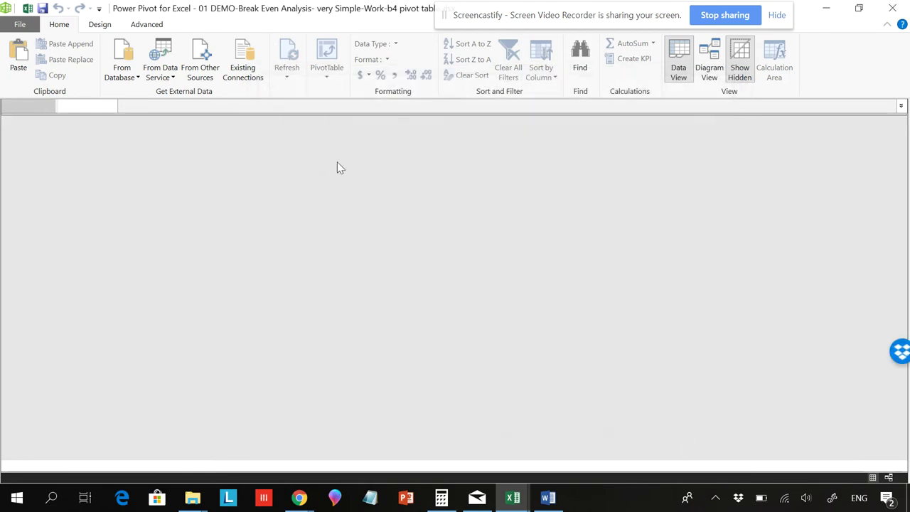
click(897, 6)
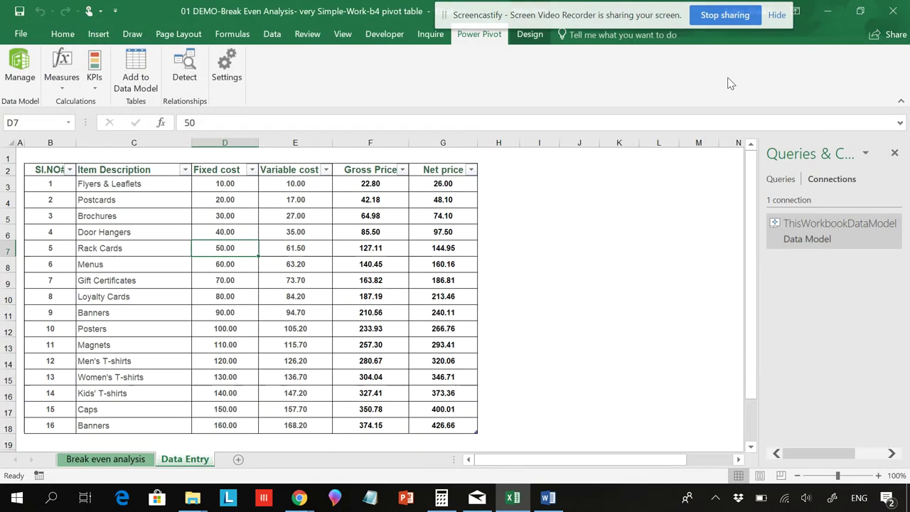
click(155, 278)
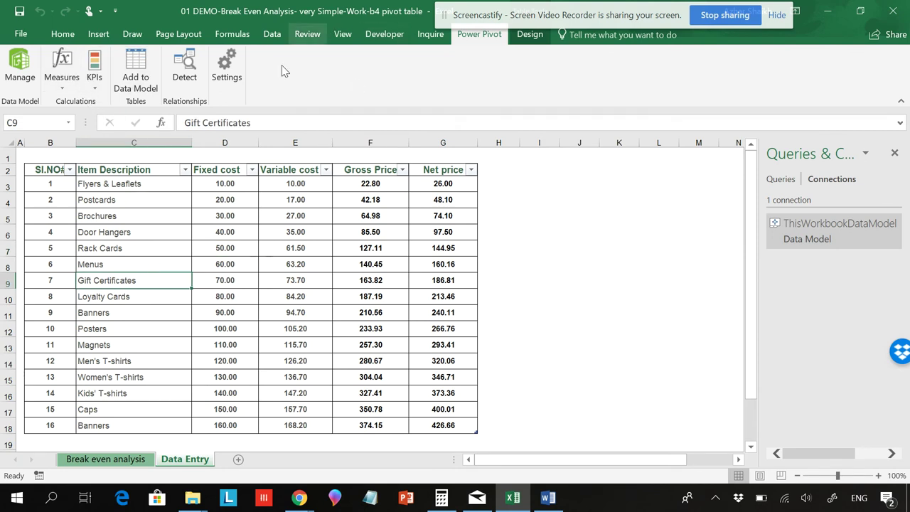
Step: Highlight the range of Table1 on the Data Entry sheet, add the table to the data model, and return to the workbook
click(69, 125)
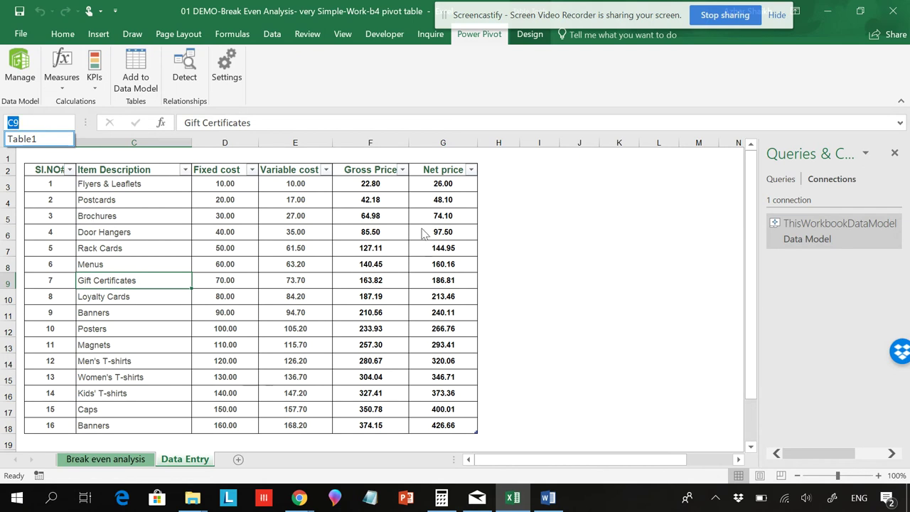
click(54, 140)
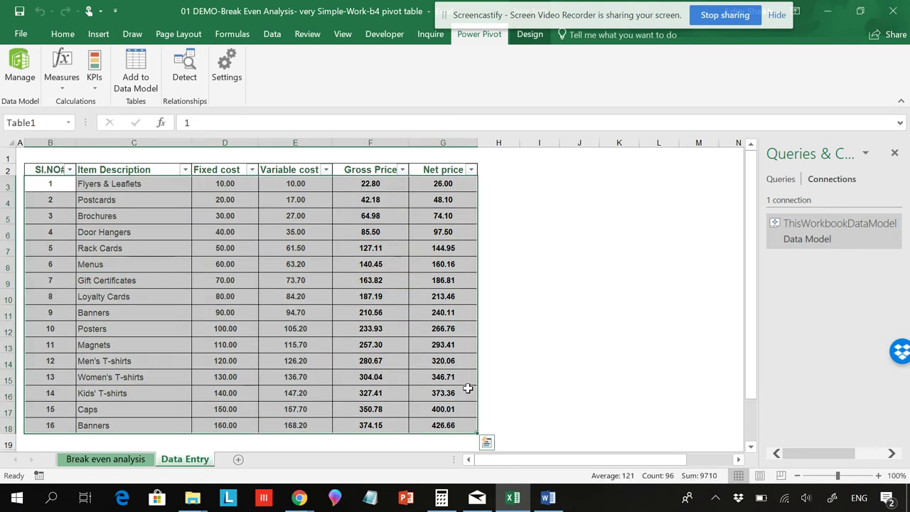
click(249, 277)
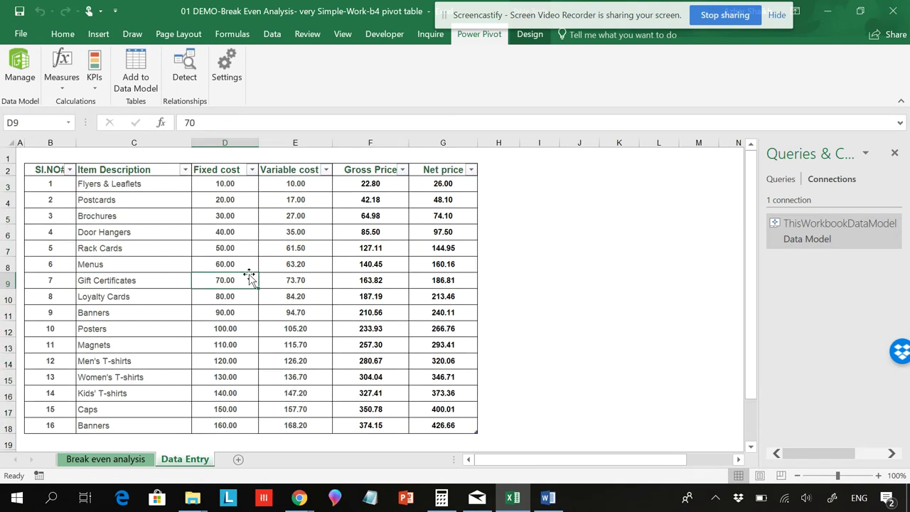
click(137, 76)
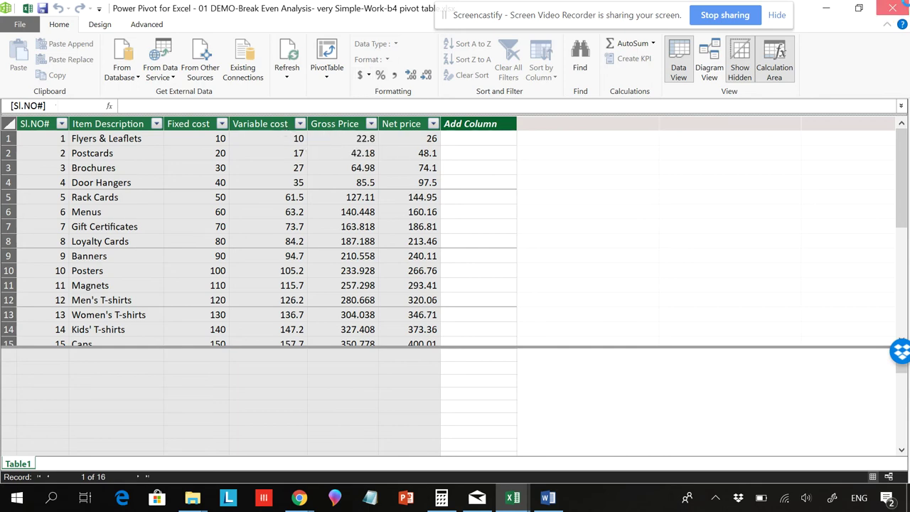
key(alt+Tab)
Step: Open the new measure settings for Table1 to check that measures can be created, and cancel without creating one
click(62, 83)
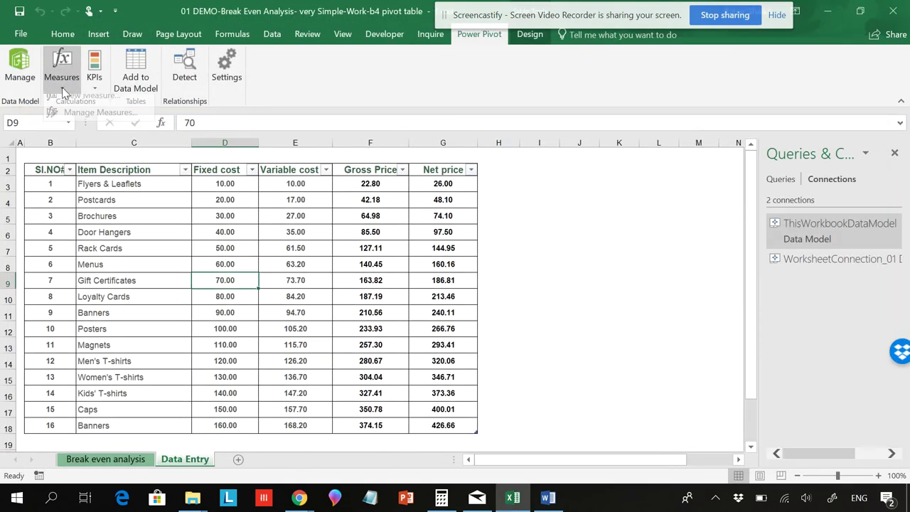
click(99, 104)
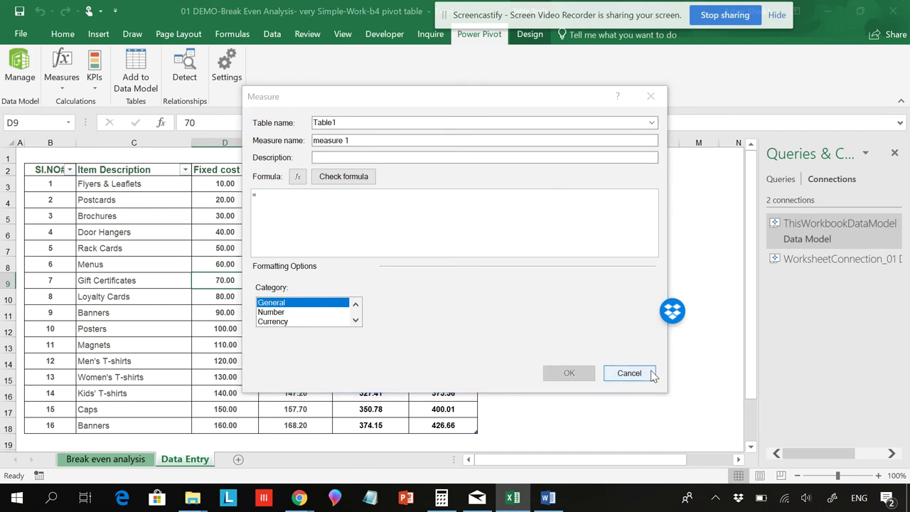
click(630, 373)
Step: Delete the WorksheetConnection entry from the workbook connections to remove Table1 from the data model
right_click(820, 264)
click(872, 283)
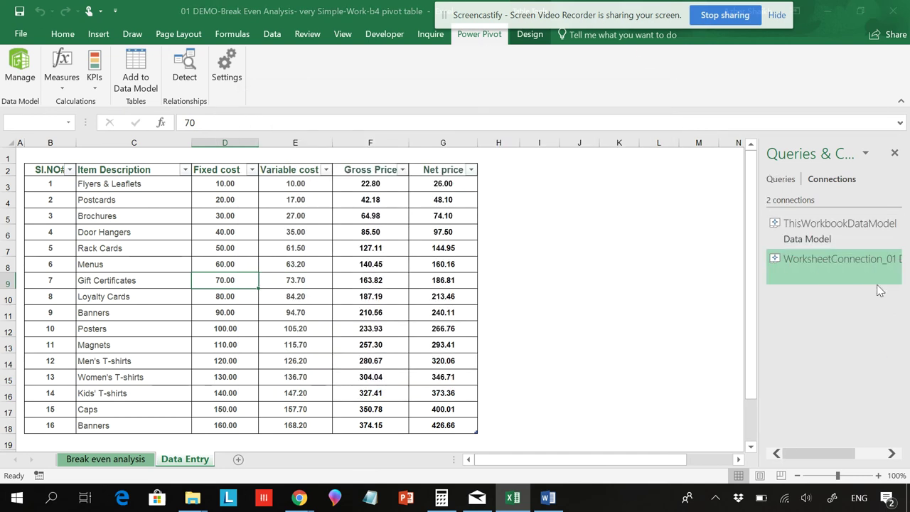
click(434, 289)
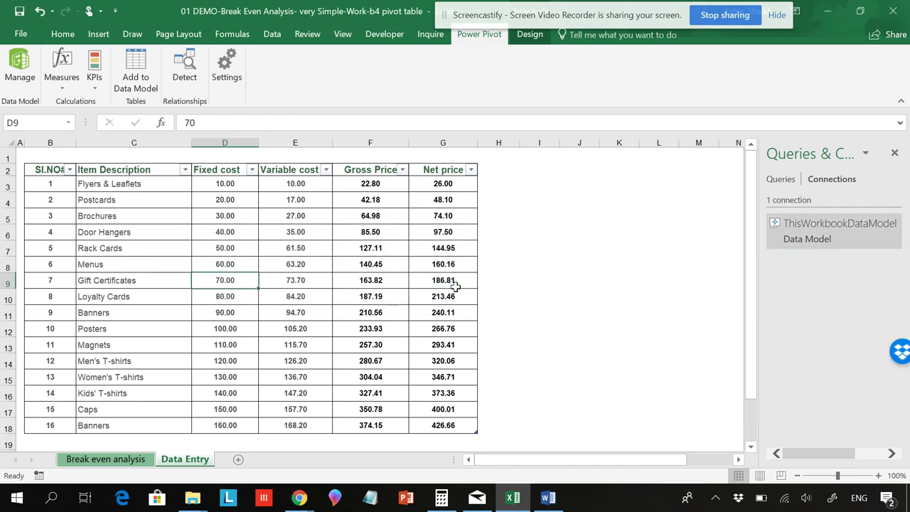
Step: Try to create a new measure with the table removed from the data model, and dismiss the message
click(60, 84)
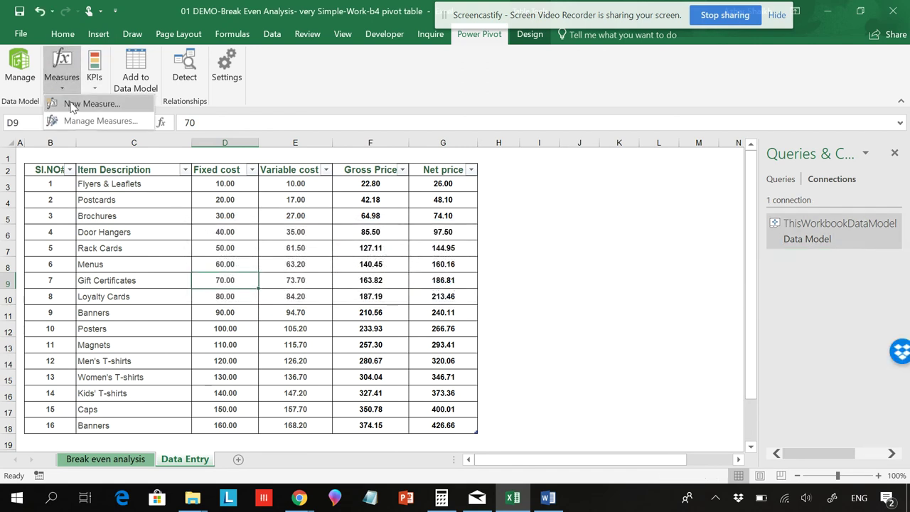
click(72, 104)
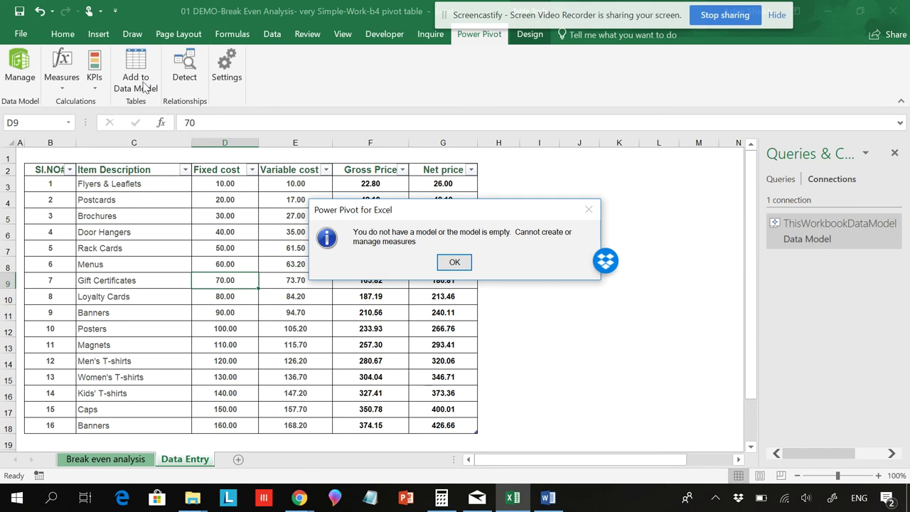
click(455, 263)
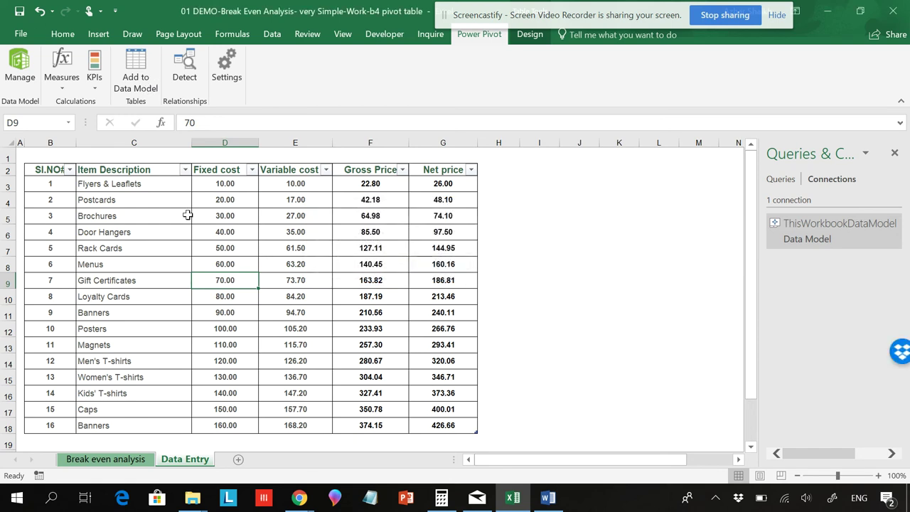
Step: Review the option to add Table1 to the Data Model when creating a PivotTable, and cancel without creating it
click(99, 32)
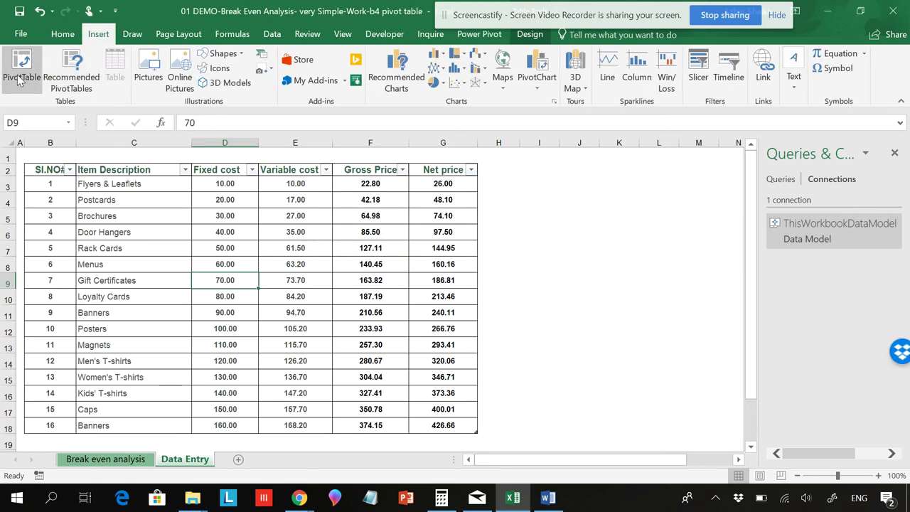
click(22, 81)
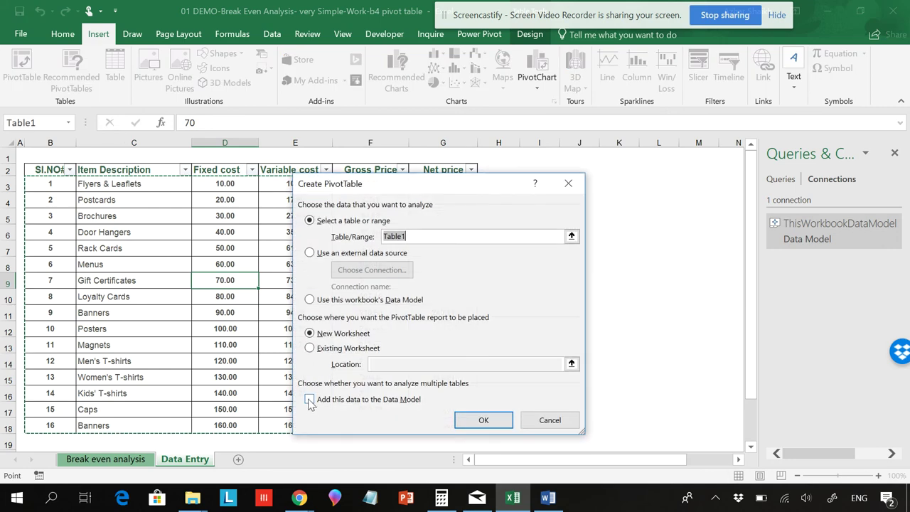
click(550, 420)
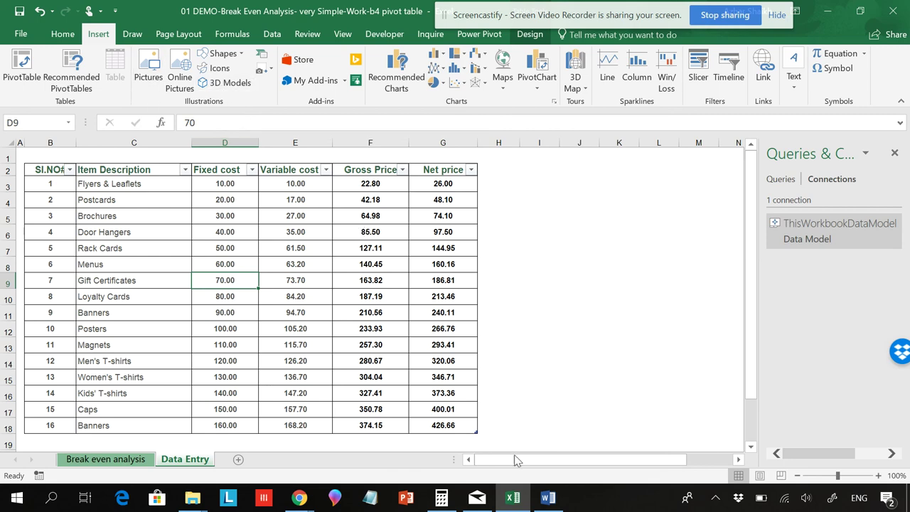
Step: Switch to Word to review the Power Pivot tips list, and return to the Data Entry sheet in Excel
click(547, 498)
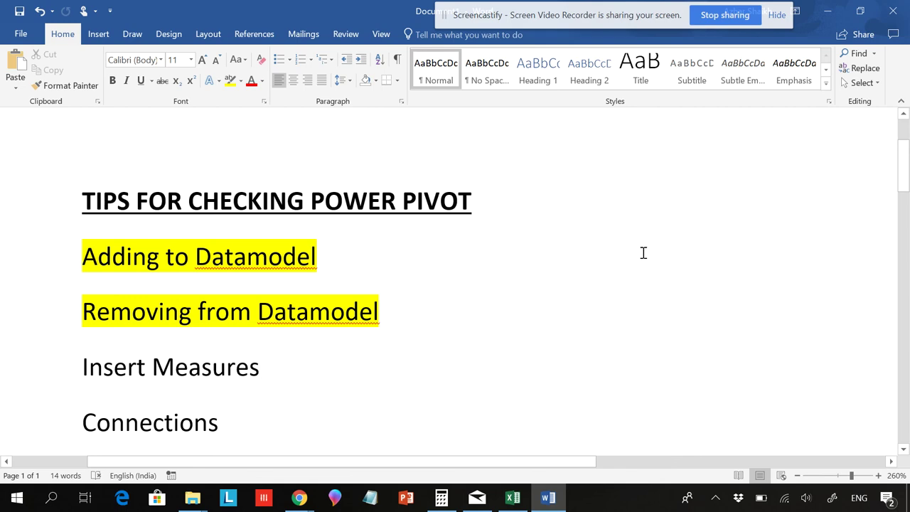
mouse_move(512, 497)
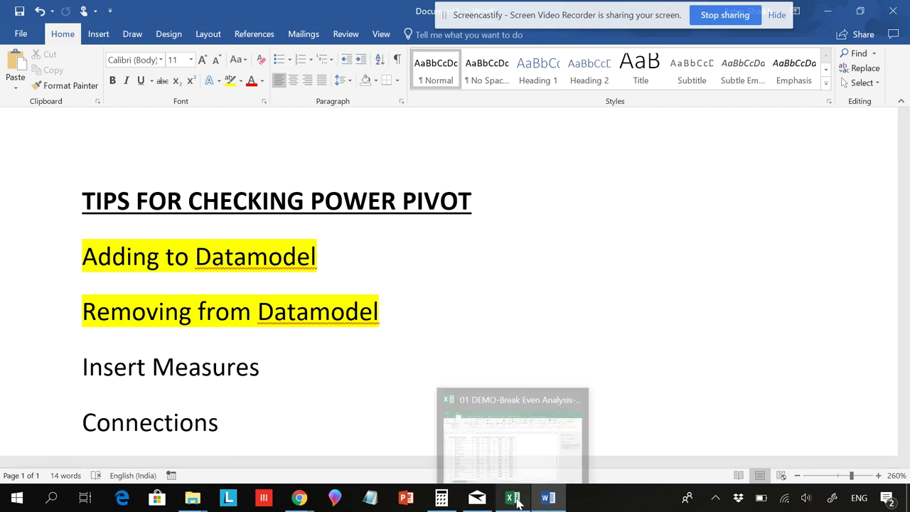
click(518, 469)
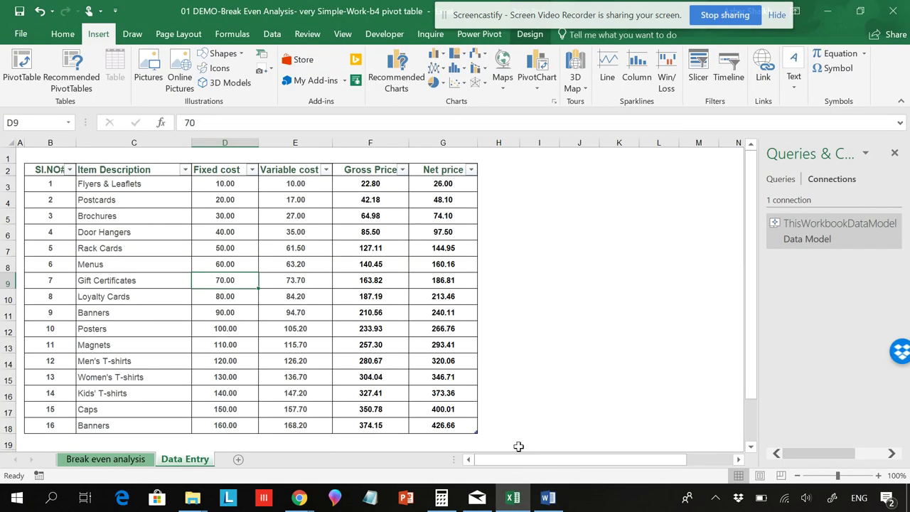